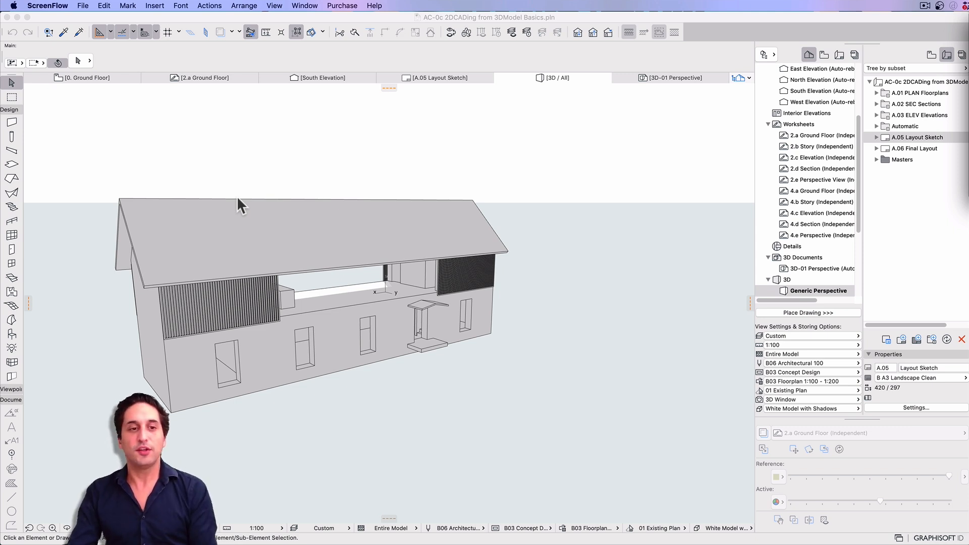
- Draw a closed five-sided morph outline on the ground beside the house in the 3D view
{"action": "left_click", "coordinate": [430, 168]}
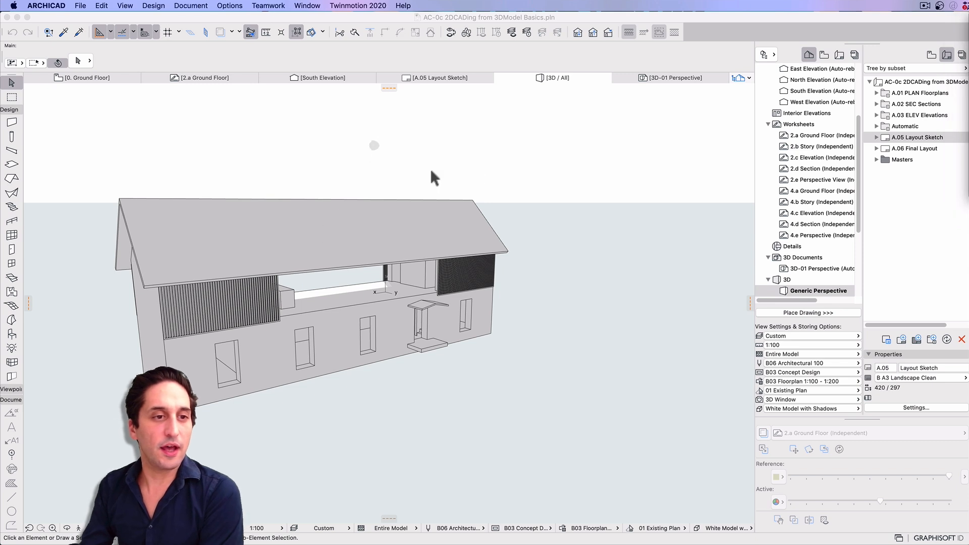
{"action": "key", "text": "Escape"}
{"action": "scroll", "coordinate": [525, 203], "scroll_direction": "down", "scroll_amount": 8}
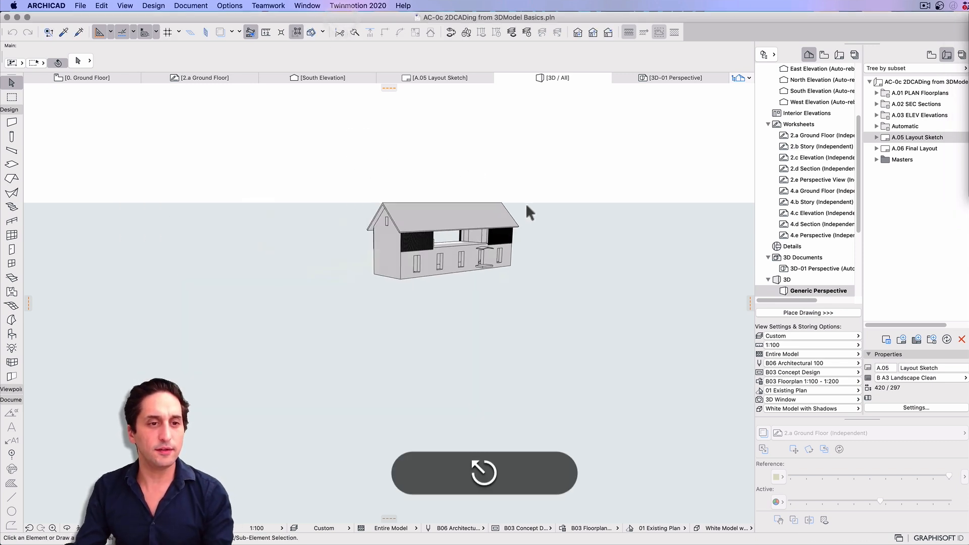
{"action": "scroll", "coordinate": [480, 199], "scroll_direction": "up", "scroll_amount": 2}
{"action": "middle_click_drag", "start_coordinate": [480, 199], "coordinate": [420, 233]}
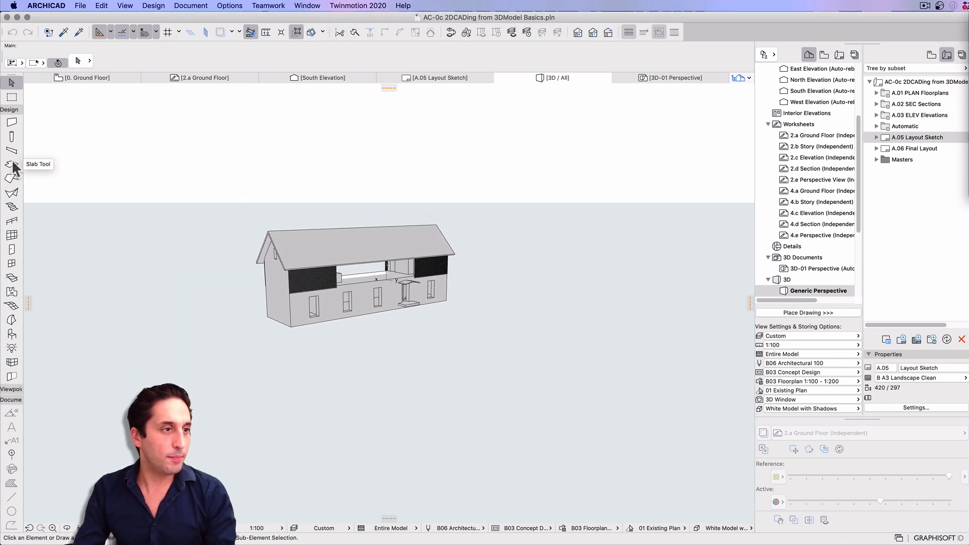
{"action": "left_click", "coordinate": [11, 321]}
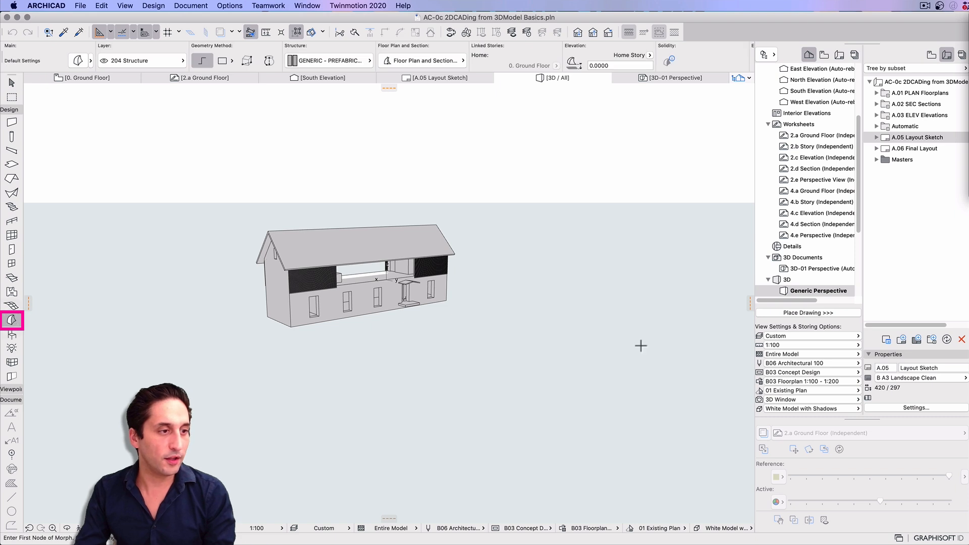
{"action": "left_click", "coordinate": [481, 368]}
{"action": "left_click", "coordinate": [589, 392]}
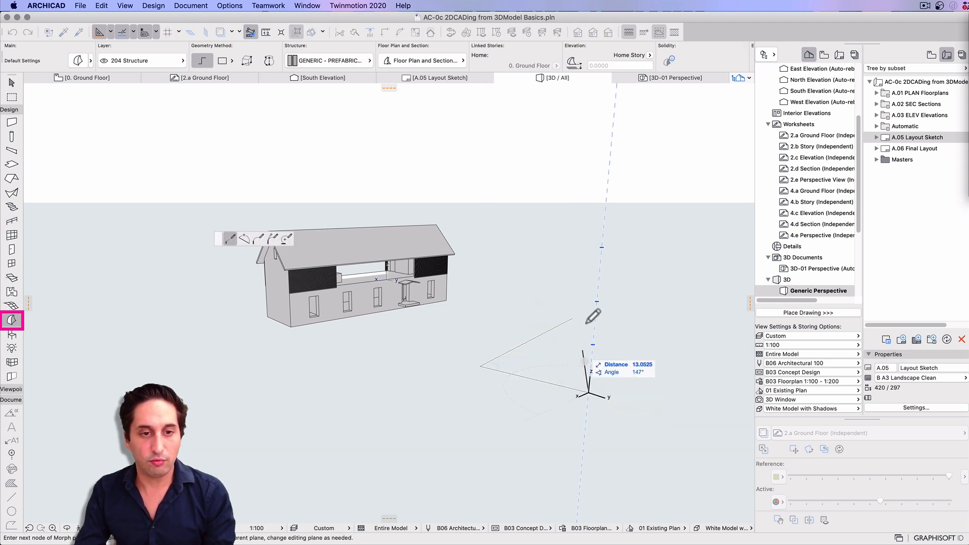
{"action": "left_click", "coordinate": [601, 304]}
{"action": "left_click", "coordinate": [575, 300]}
{"action": "left_click", "coordinate": [573, 319]}
{"action": "key", "text": "Escape"}
- Extrude the flat morph face vertically into a solid about 9.36 high
{"action": "left_click", "coordinate": [567, 344]}
{"action": "left_click_drag", "start_coordinate": [567, 345], "coordinate": [561, 292]}
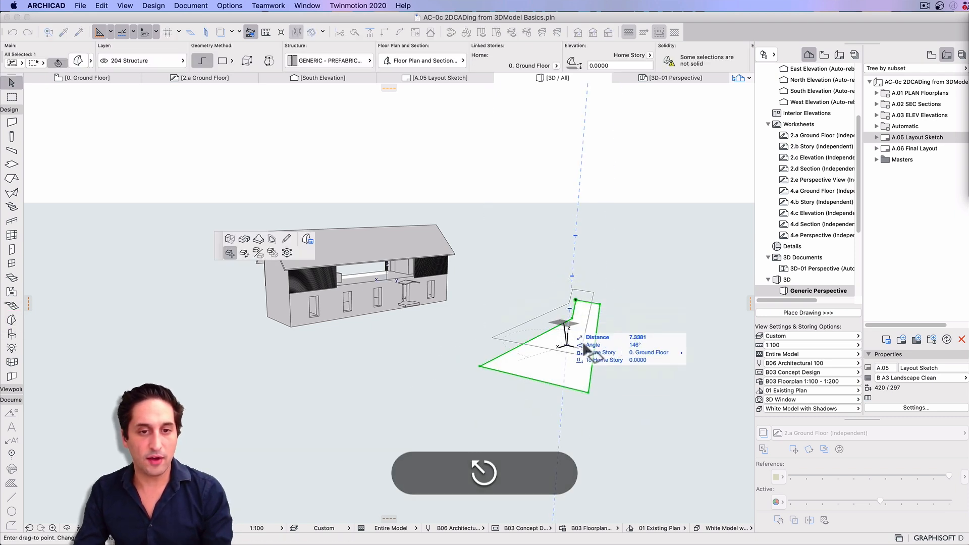
{"action": "left_click", "coordinate": [230, 239]}
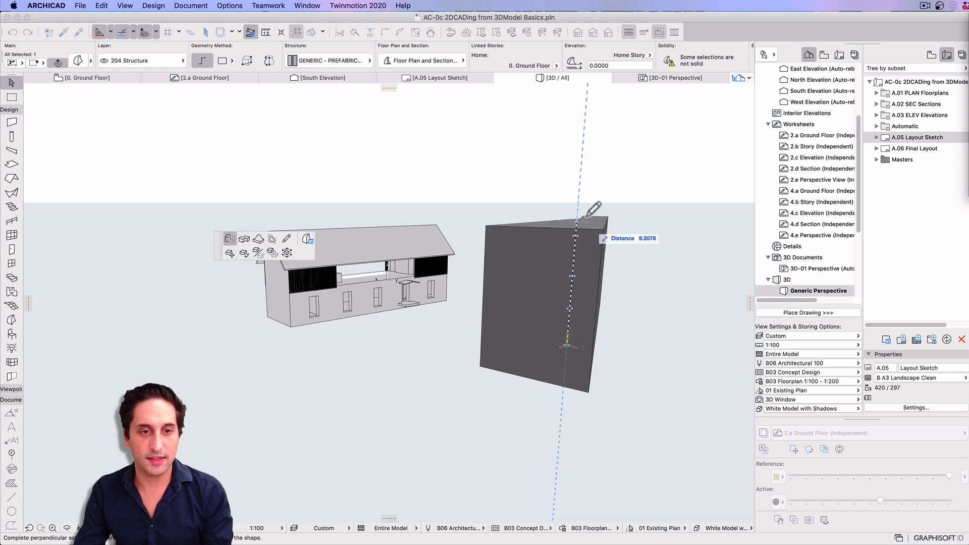
{"action": "left_click", "coordinate": [585, 223]}
{"action": "key", "text": "Escape"}
- Delete the extruded morph volume beside the house
{"action": "left_click_drag", "start_coordinate": [617, 349], "coordinate": [504, 347]}
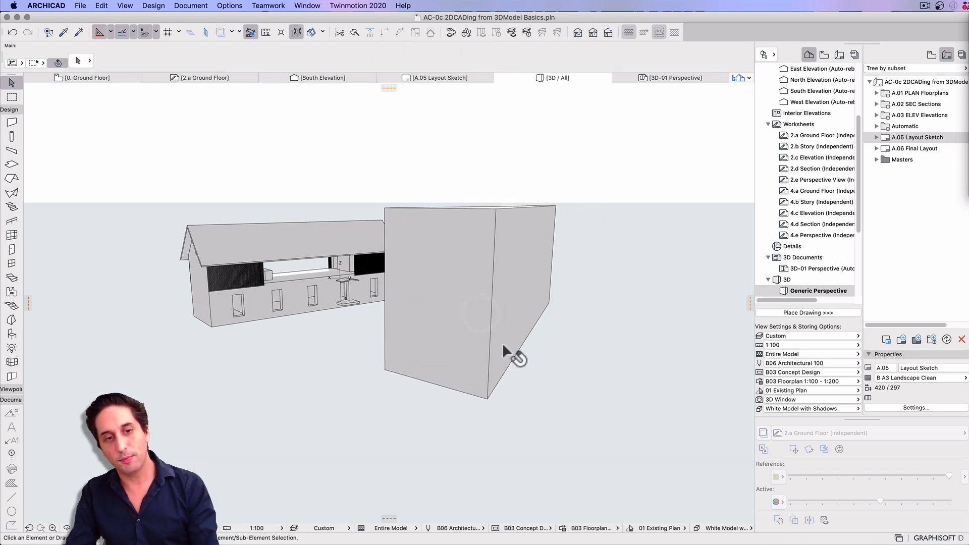
{"action": "left_click", "coordinate": [458, 322]}
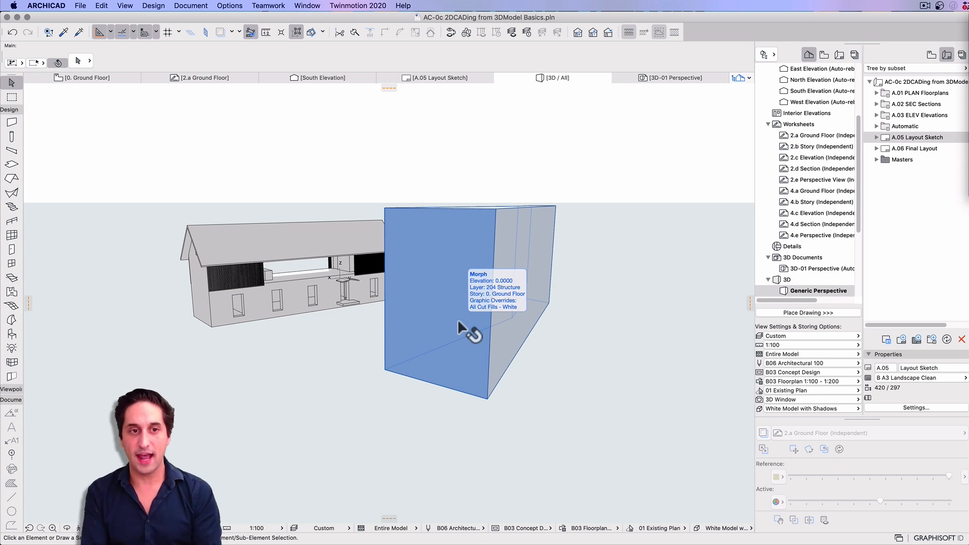
{"action": "key", "text": "Escape"}
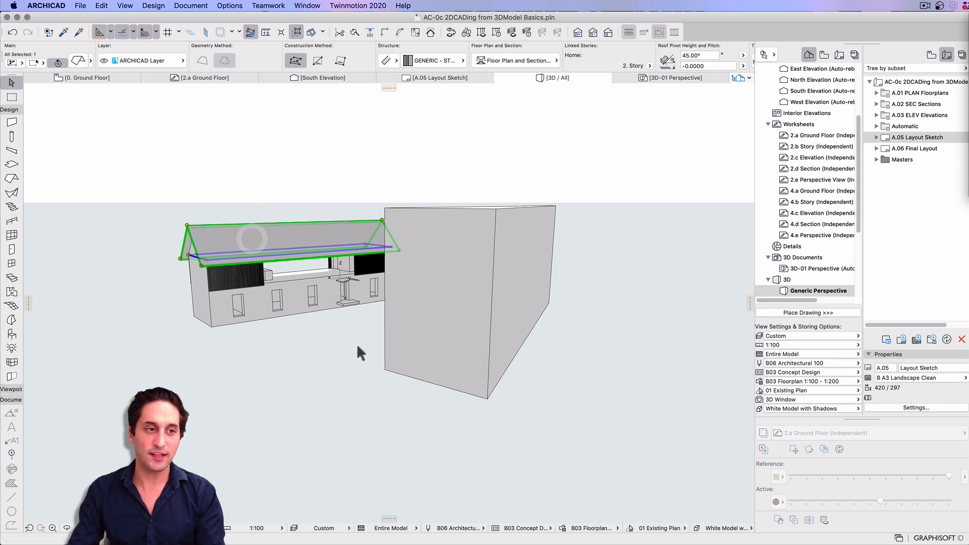
{"action": "left_click", "coordinate": [441, 346]}
{"action": "middle_click_drag", "start_coordinate": [573, 342], "coordinate": [665, 366]}
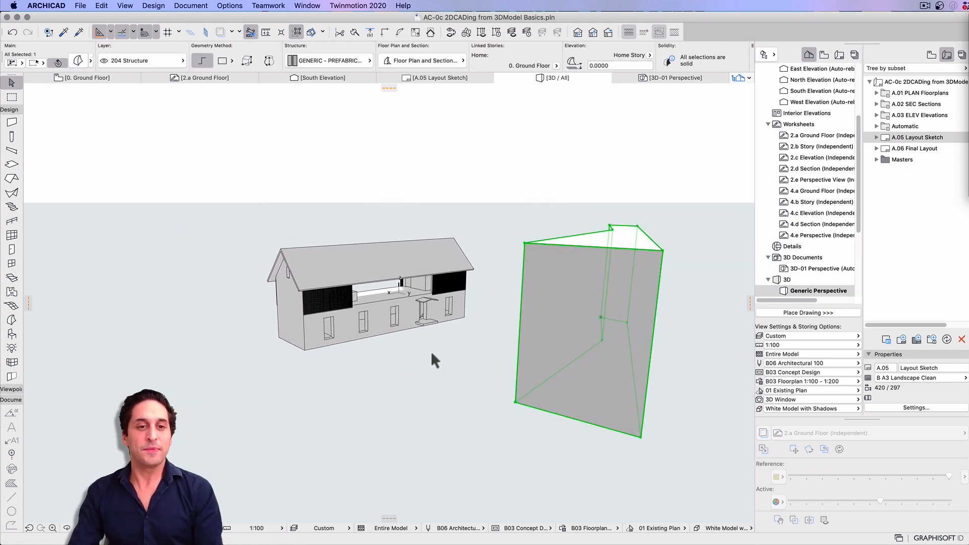
{"action": "key", "text": "Escape"}
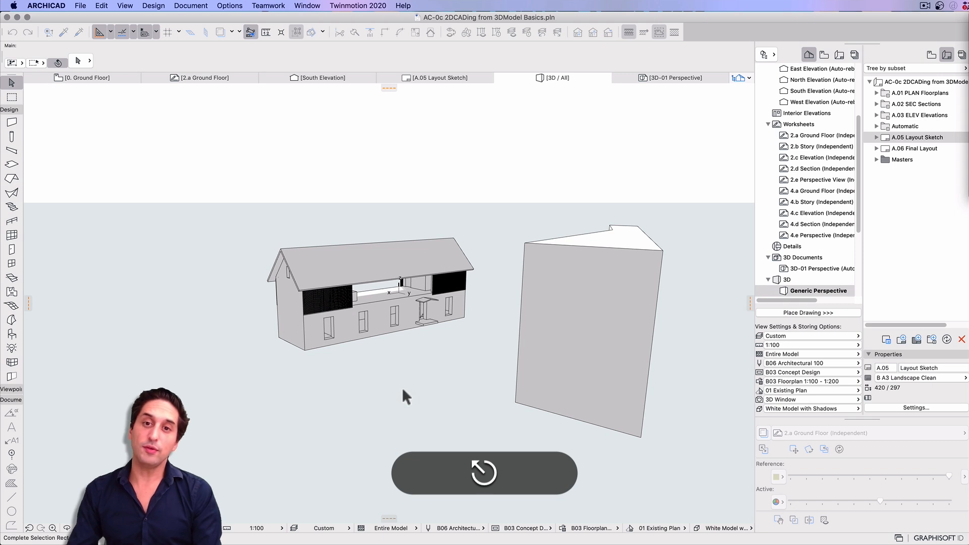
{"action": "left_click", "coordinate": [587, 356]}
{"action": "key", "text": "Escape"}
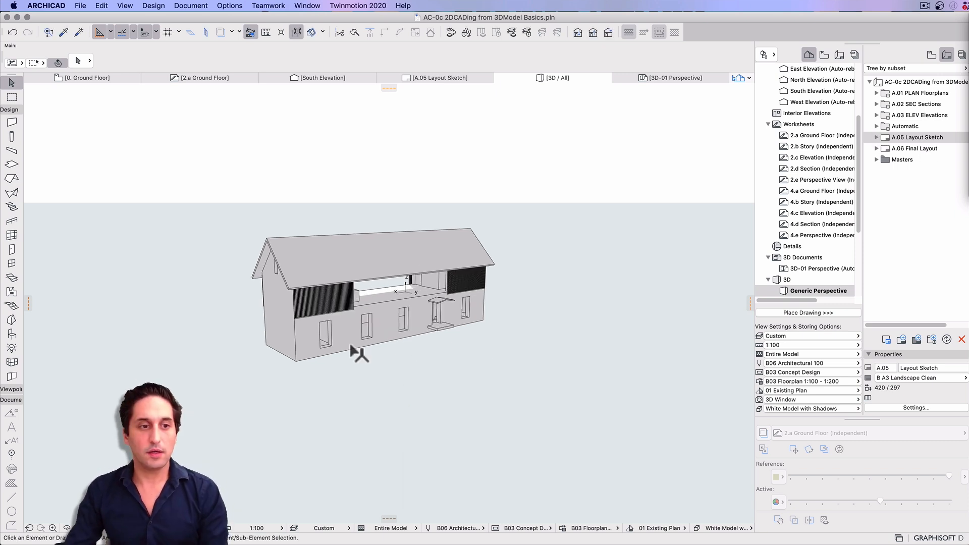
- Open the saved views 1. Story, 0. Ground Floor and S-01 Building Section from the Trace Reference folder
{"action": "left_click", "coordinate": [932, 55]}
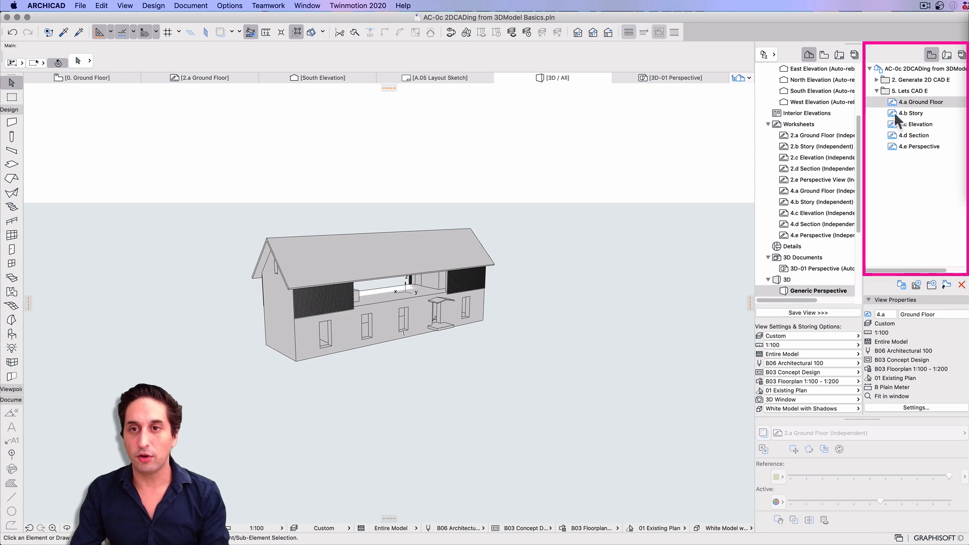
{"action": "left_click", "coordinate": [911, 113]}
{"action": "left_click", "coordinate": [878, 80]}
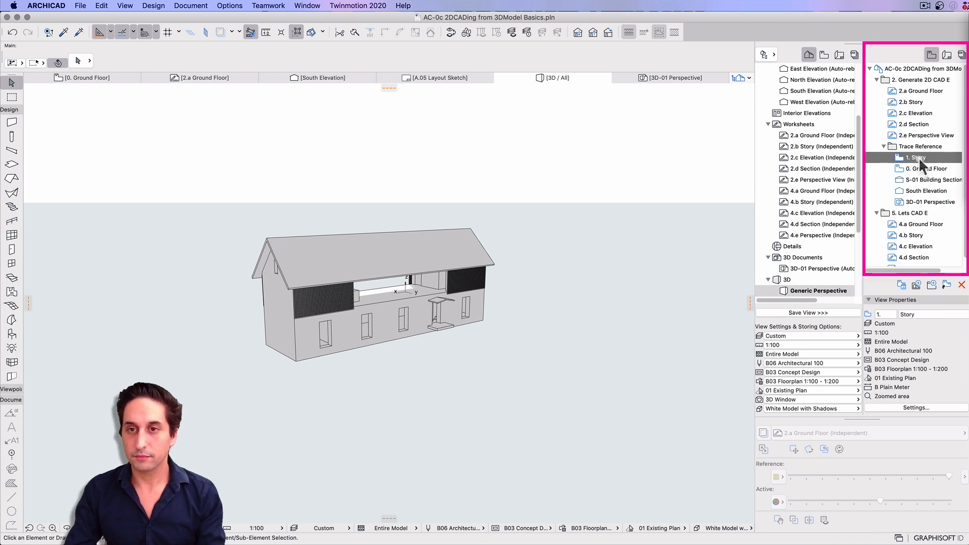
{"action": "double_click", "coordinate": [919, 157]}
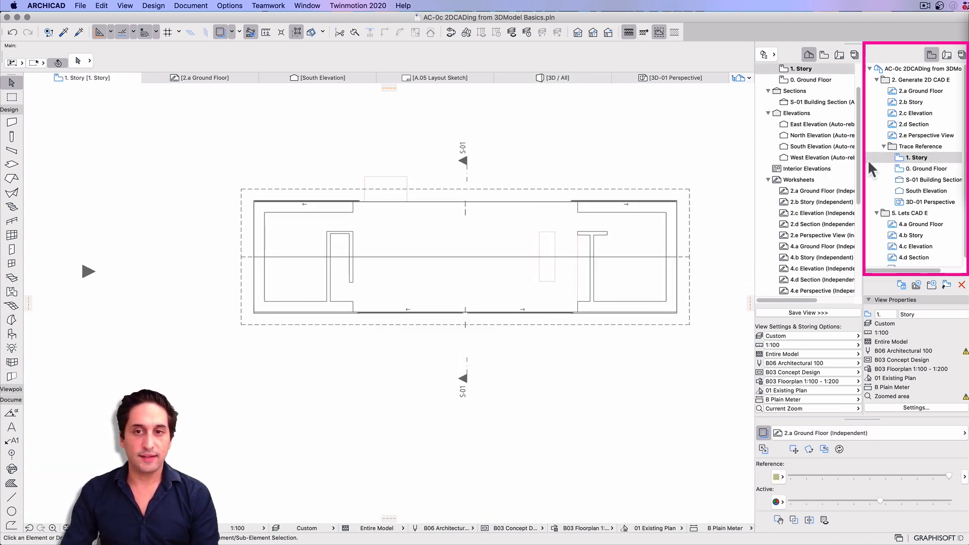
{"action": "double_click", "coordinate": [927, 169]}
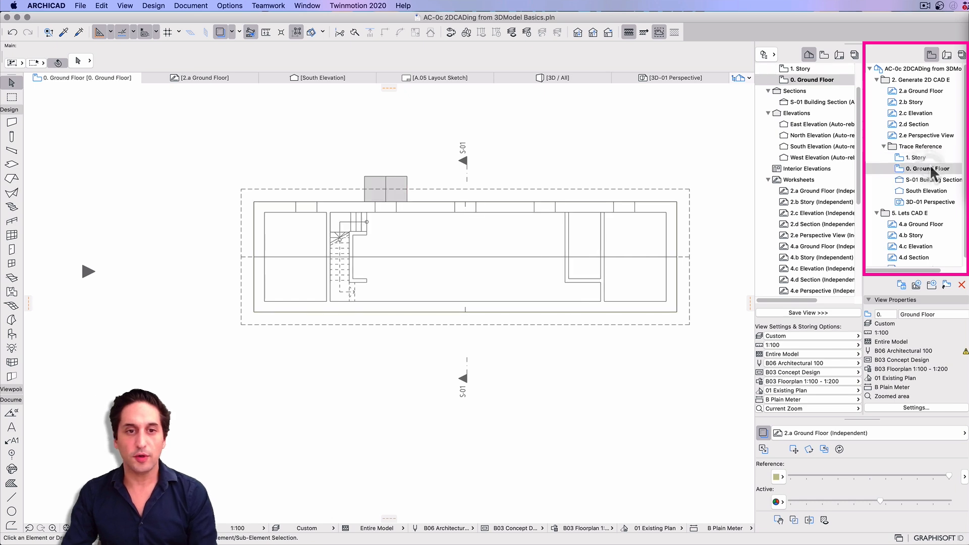
{"action": "left_click", "coordinate": [932, 180]}
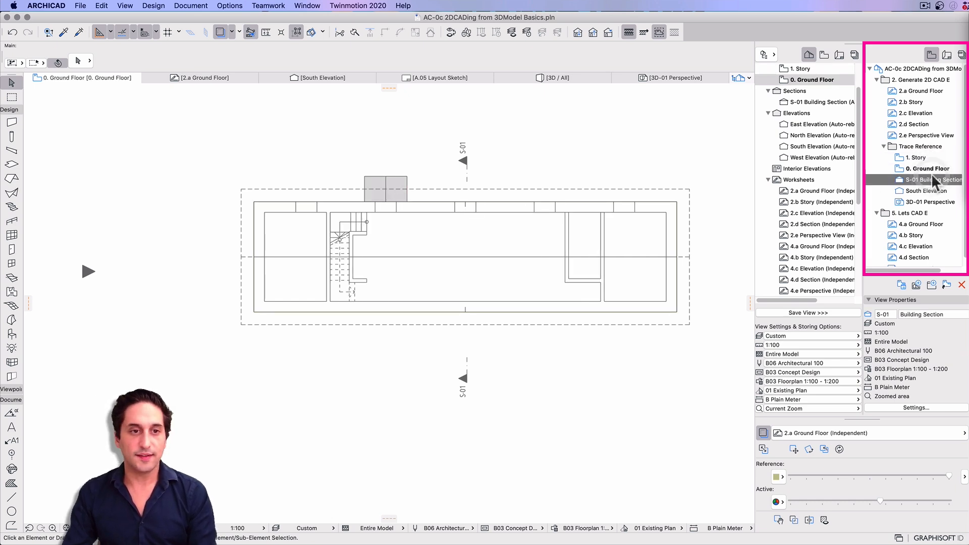
{"action": "double_click", "coordinate": [932, 180]}
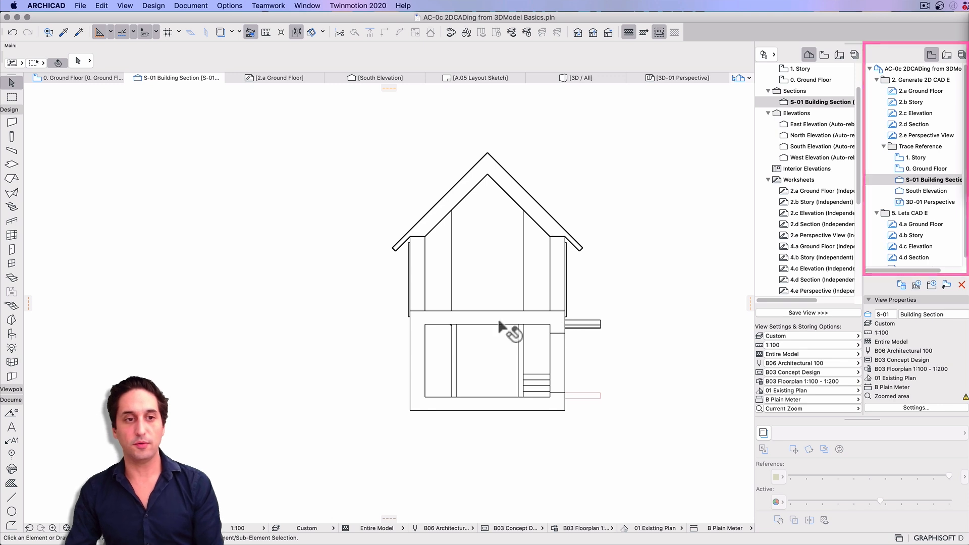
- Draw a short polyline inside the section where the upper floor slab meets the left outer wall
{"action": "scroll", "coordinate": [498, 324], "scroll_direction": "up", "scroll_amount": 3}
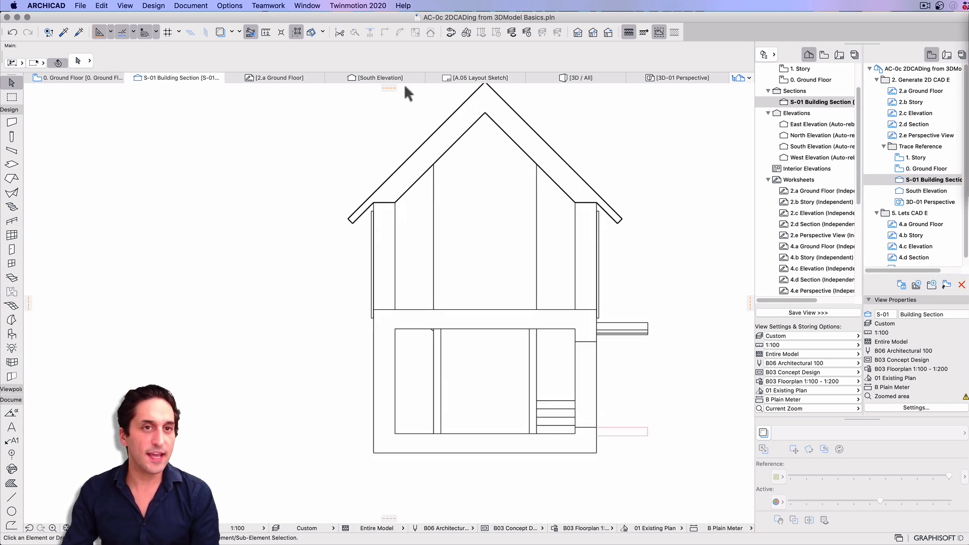
{"action": "left_click", "coordinate": [11, 498]}
{"action": "left_click", "coordinate": [395, 329]}
{"action": "left_click", "coordinate": [395, 309]}
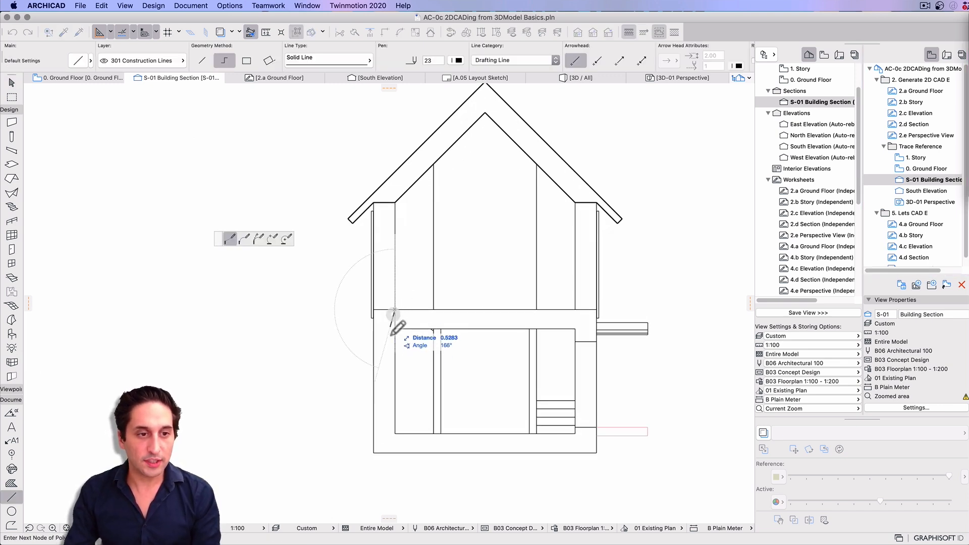
{"action": "left_click", "coordinate": [385, 309]}
{"action": "left_click", "coordinate": [384, 321]}
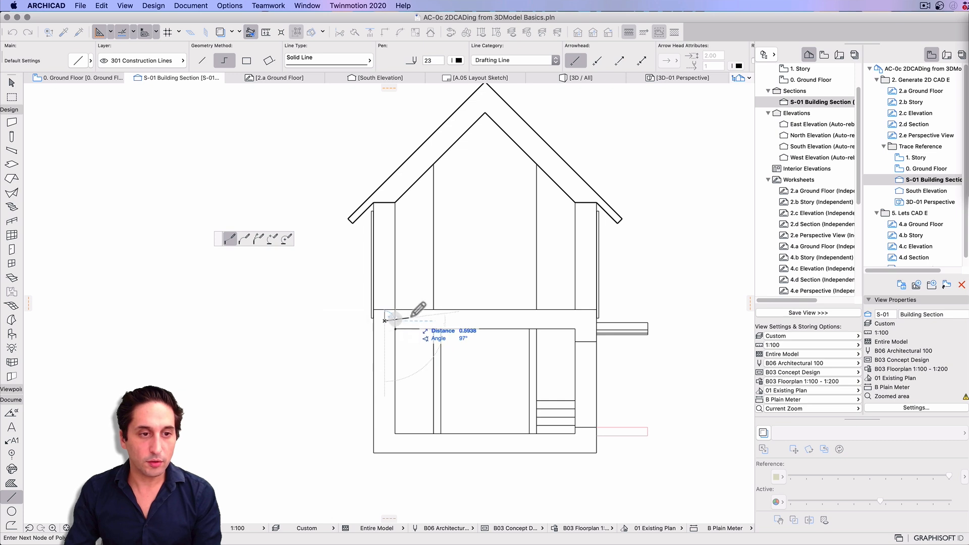
{"action": "double_click", "coordinate": [410, 318]}
- Draw vertical lines continuing the right wall's inner face through the base slab and through the roof
{"action": "left_click", "coordinate": [576, 428]}
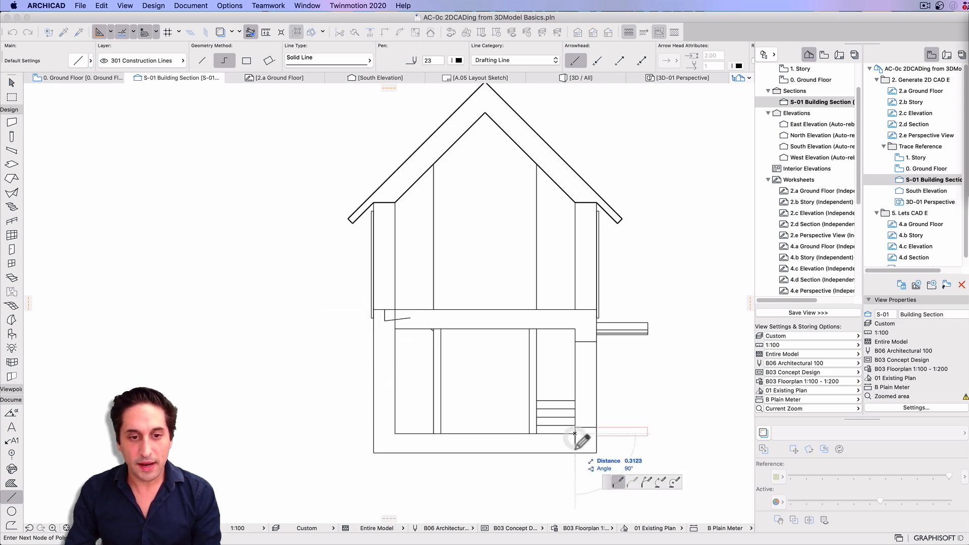
{"action": "double_click", "coordinate": [575, 453]}
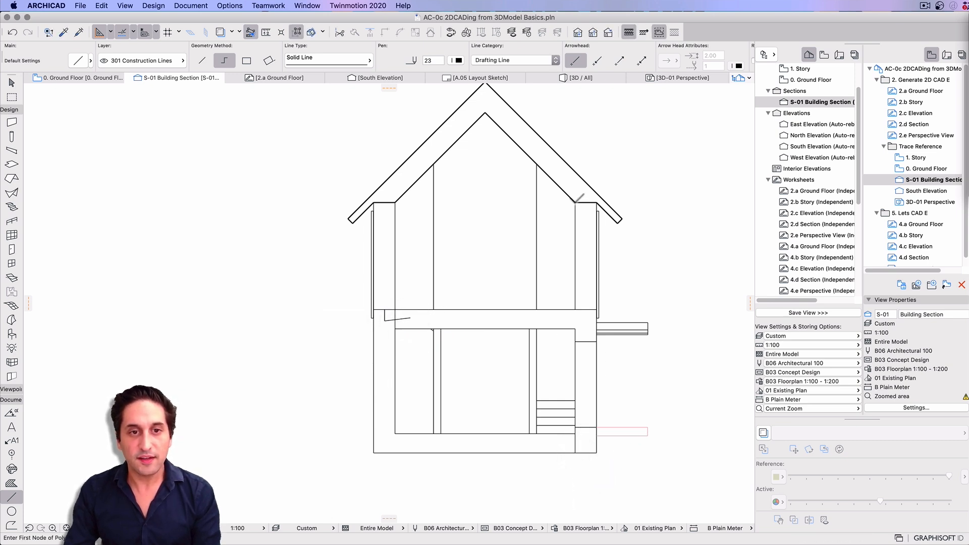
{"action": "left_click", "coordinate": [575, 202]}
{"action": "double_click", "coordinate": [575, 173]}
- Draw a polyline running horizontally across the right roof slope and then down into the upper room
{"action": "left_click", "coordinate": [641, 178]}
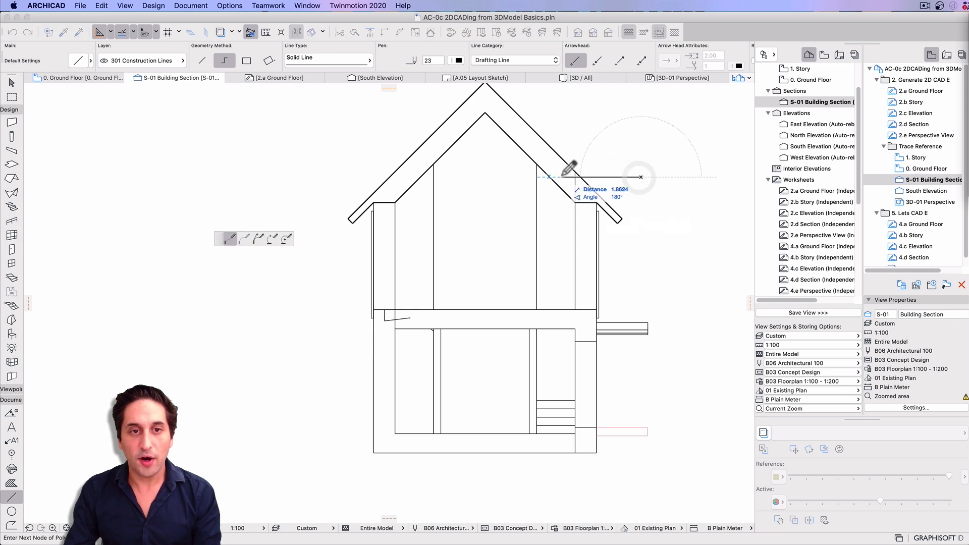
{"action": "double_click", "coordinate": [561, 177]}
{"action": "left_click", "coordinate": [562, 177]}
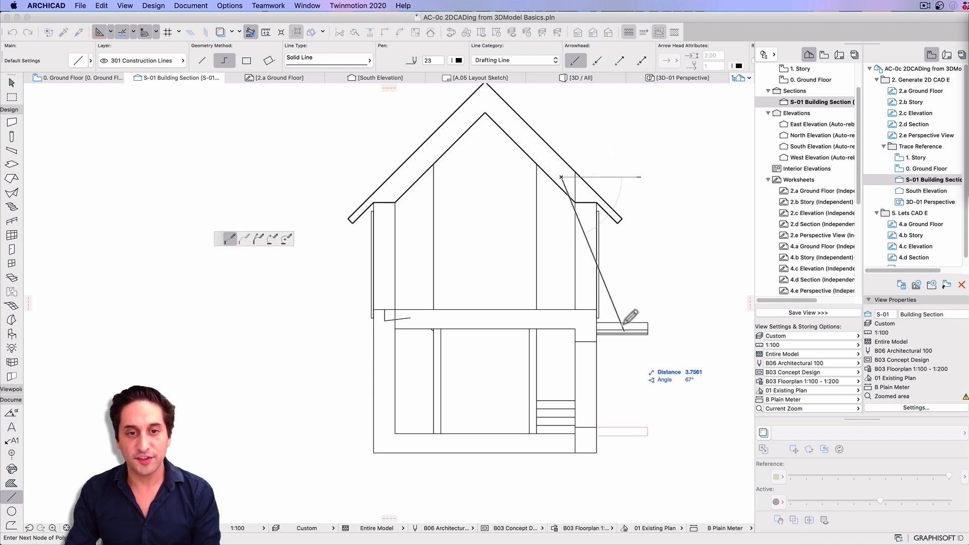
{"action": "left_click", "coordinate": [554, 246]}
{"action": "key", "text": "Escape"}
{"action": "key", "text": "Escape"}
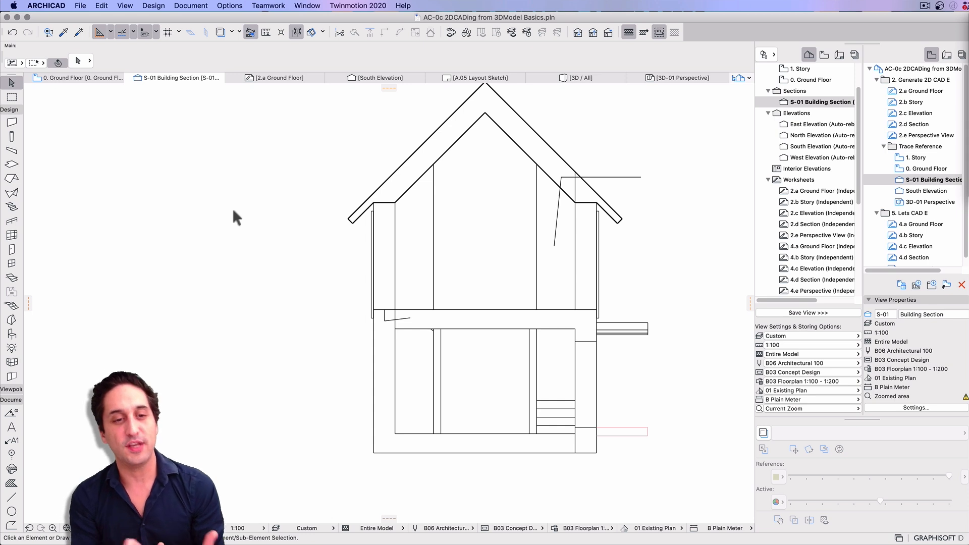
- Try a polyline with settings picked up from an existing line where the floor slab meets the right wall
{"action": "middle_click_drag", "start_coordinate": [253, 297], "coordinate": [254, 327]}
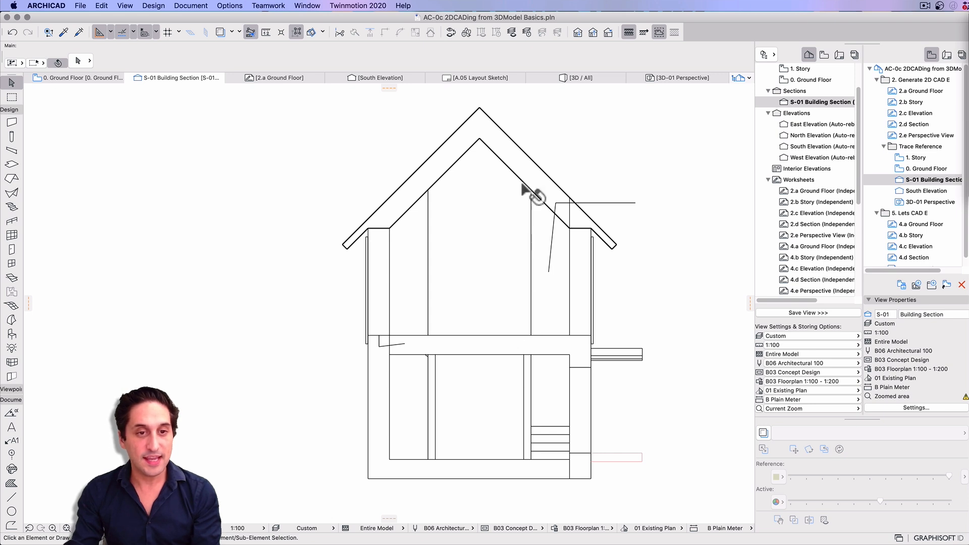
{"action": "key", "text": "alt"}
{"action": "left_click", "coordinate": [554, 254], "text": "alt"}
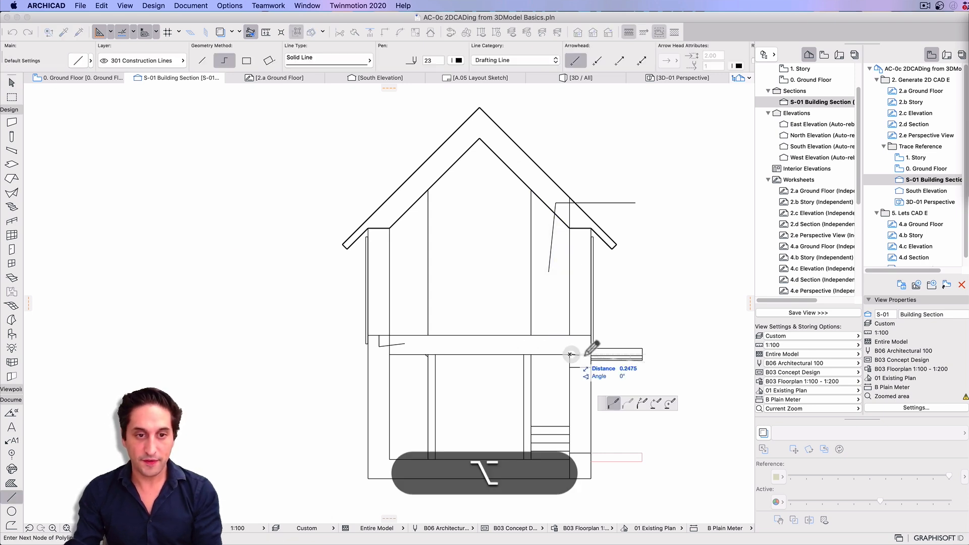
{"action": "left_click", "coordinate": [572, 353]}
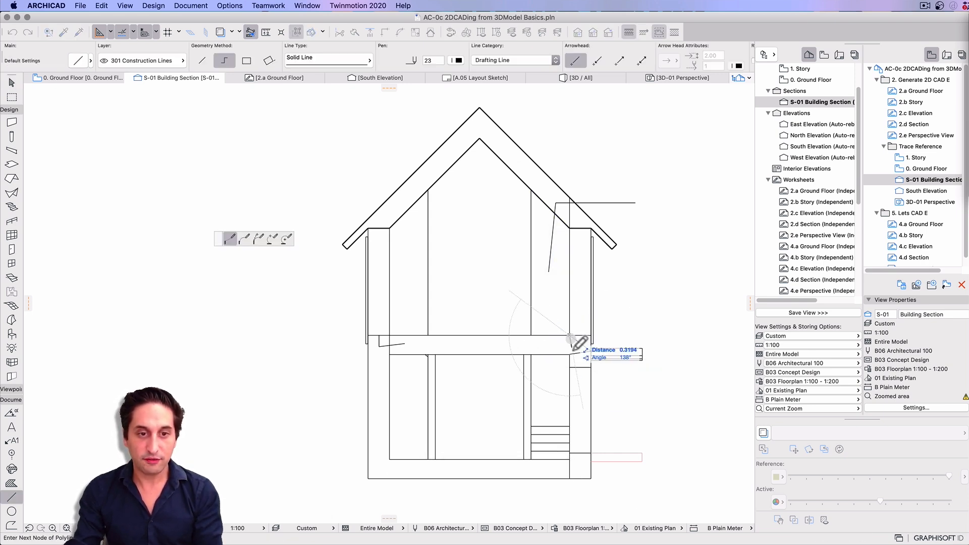
{"action": "double_click", "coordinate": [637, 385]}
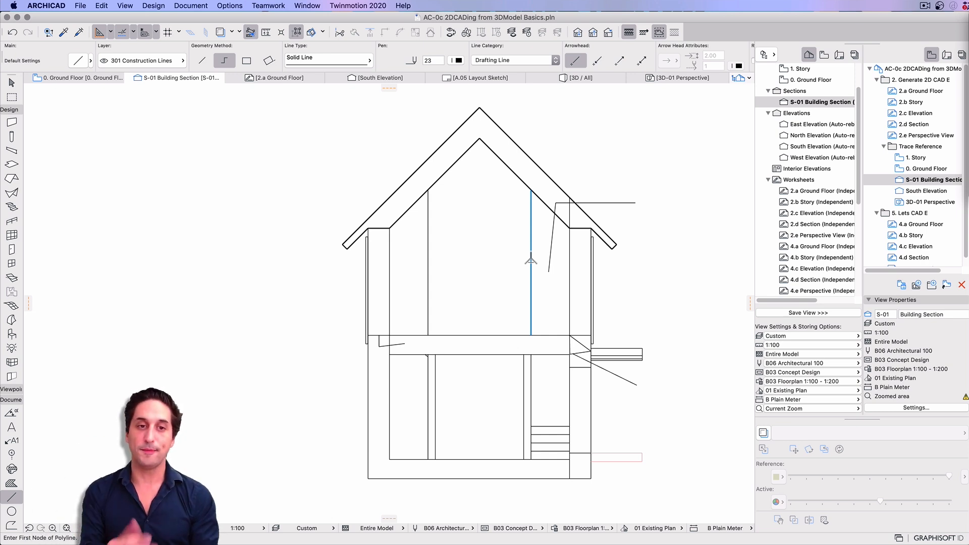
{"action": "key", "text": "super+z"}
- Open the saved South Elevation view and the 3D-01 Perspective view
{"action": "double_click", "coordinate": [922, 192]}
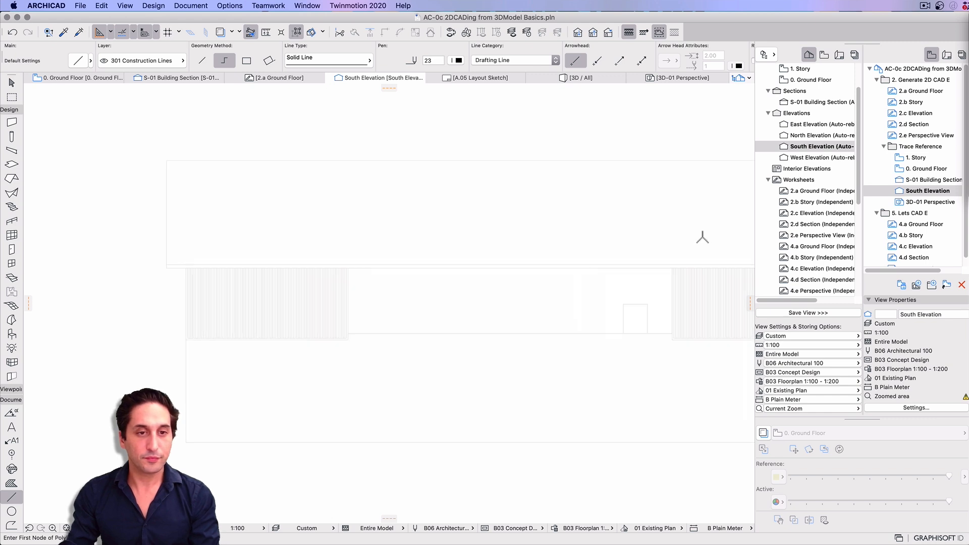
{"action": "double_click", "coordinate": [914, 200]}
{"action": "key", "text": "Escape"}
{"action": "scroll", "coordinate": [397, 296], "scroll_direction": "down", "scroll_amount": 5}
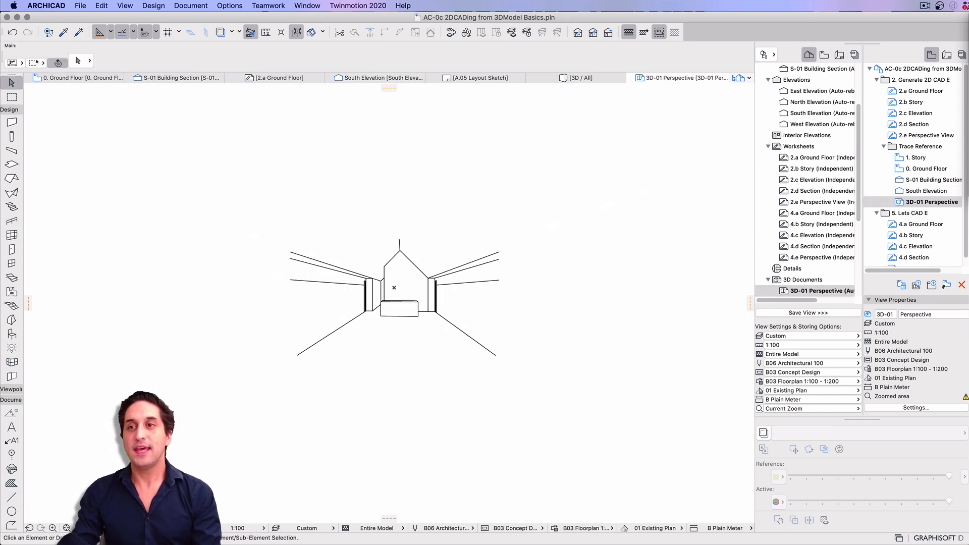
- Switch to Finder and preview Ri-0c_6_Thumbnail-04.jpg in the Process folder
{"action": "key", "text": "super+Tab"}
{"action": "left_click", "coordinate": [611, 264]}
{"action": "key", "text": "space"}
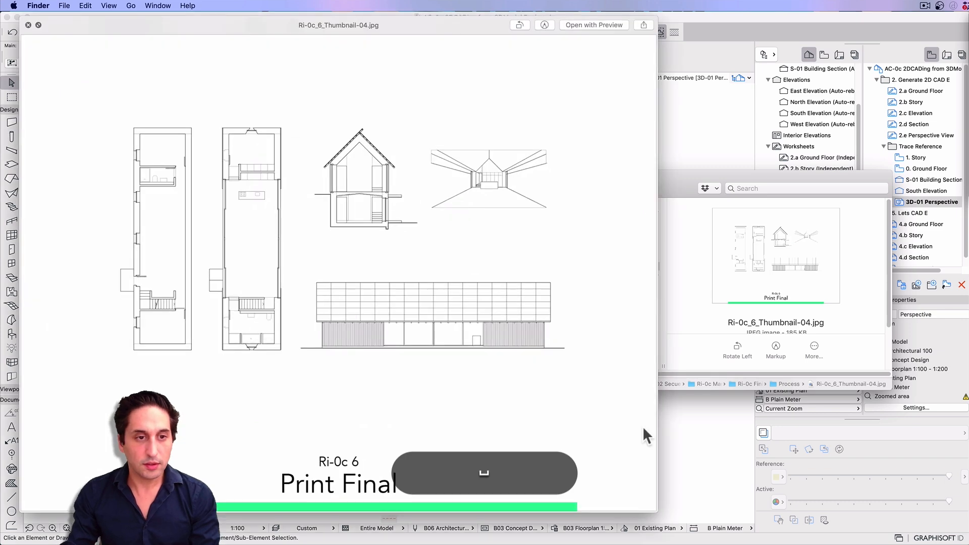
{"action": "key", "text": "space"}
- Preview the Ri-0c_1 and Ri-0c_2 thumbnail images in the Process folder
{"action": "left_click", "coordinate": [609, 227]}
{"action": "left_click", "coordinate": [606, 213]}
{"action": "left_click", "coordinate": [610, 222]}
{"action": "key", "text": "space"}
{"action": "key", "text": "space"}
{"action": "left_click", "coordinate": [617, 230]}
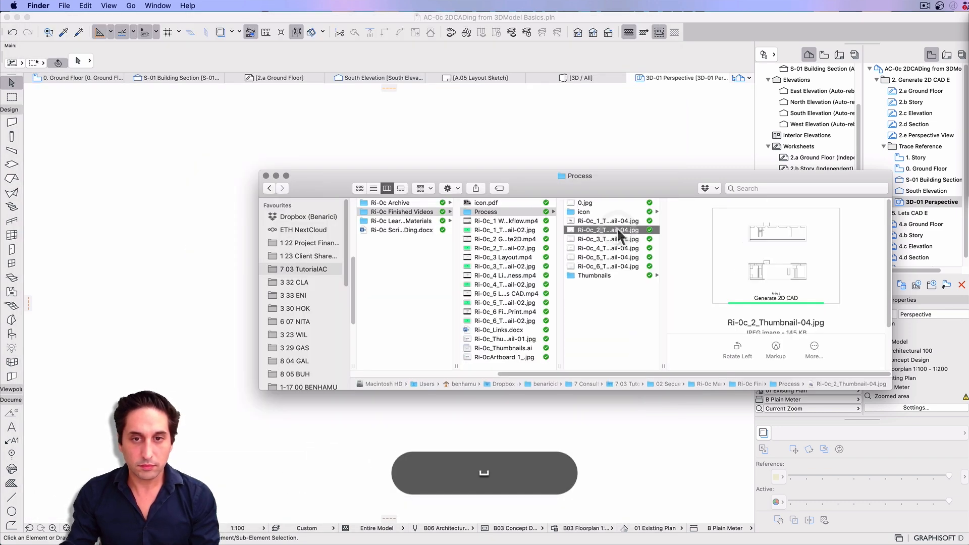
{"action": "key", "text": "space"}
{"action": "key", "text": "space"}
- Preview Ri-0c_3_Thumbnail-04.jpg and sketch red markup strokes over the walls of the two floor plans
{"action": "left_click", "coordinate": [610, 239]}
{"action": "key", "text": "space"}
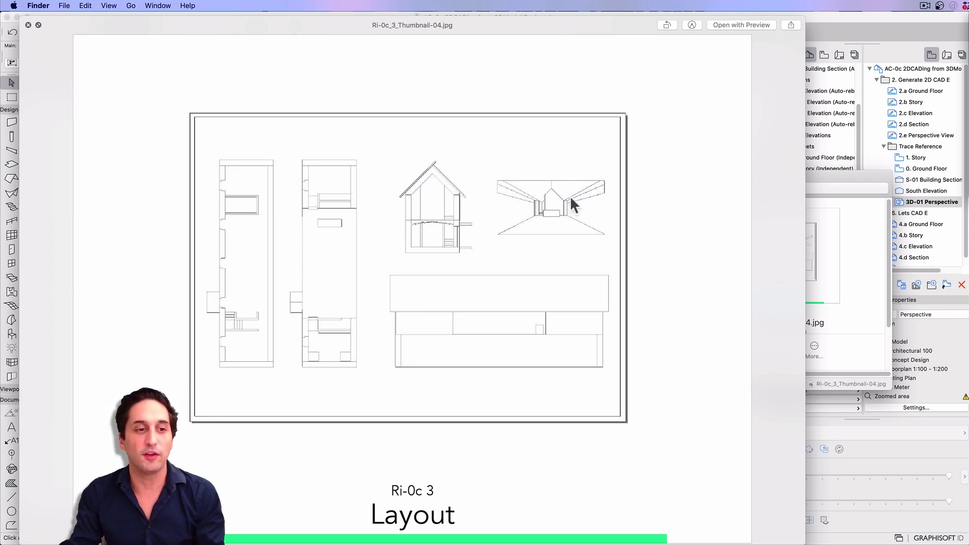
{"action": "left_click", "coordinate": [691, 26]}
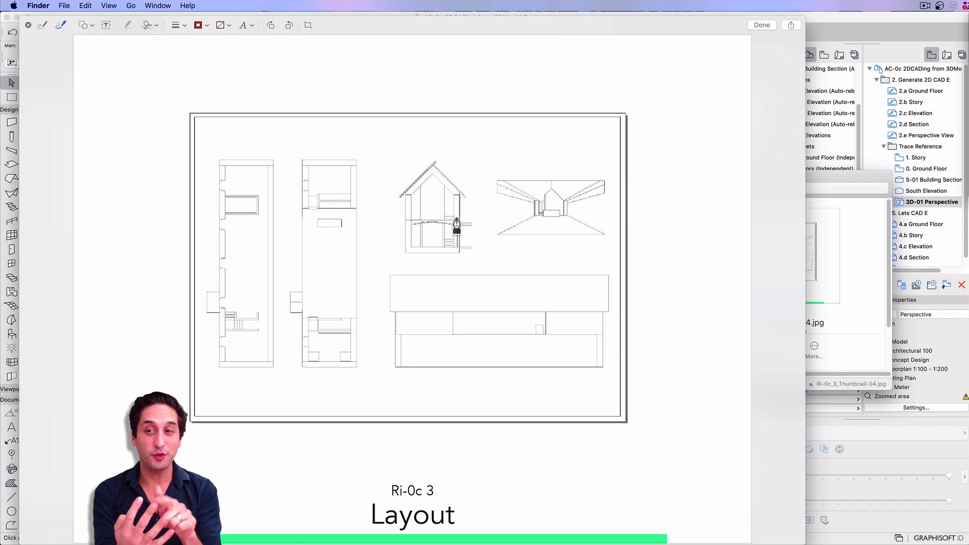
{"action": "left_click", "coordinate": [206, 24]}
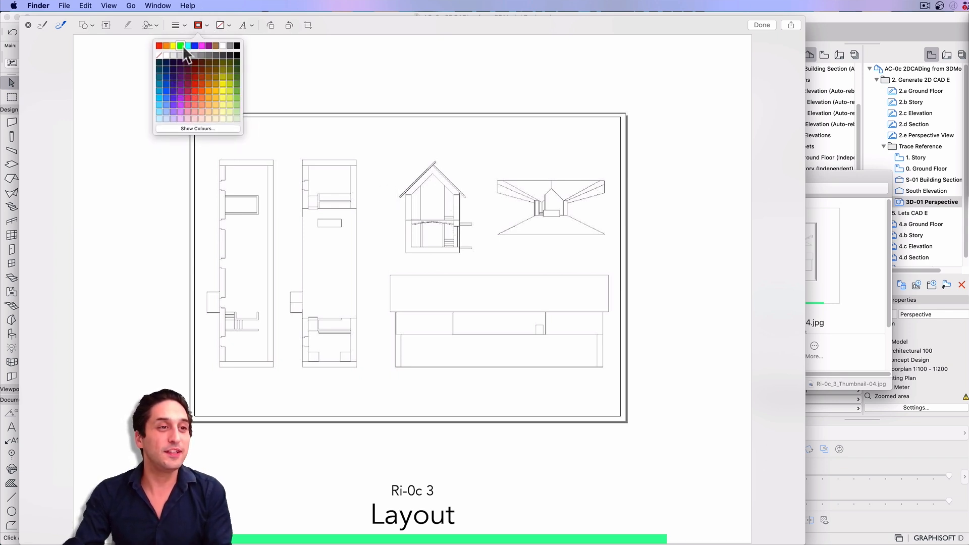
{"action": "left_click_drag", "start_coordinate": [264, 170], "coordinate": [269, 252]}
- Mark up the section drawing with green strokes along its outline and magenta strokes along the right wall, then close the preview
{"action": "left_click", "coordinate": [202, 24]}
{"action": "left_click", "coordinate": [180, 46]}
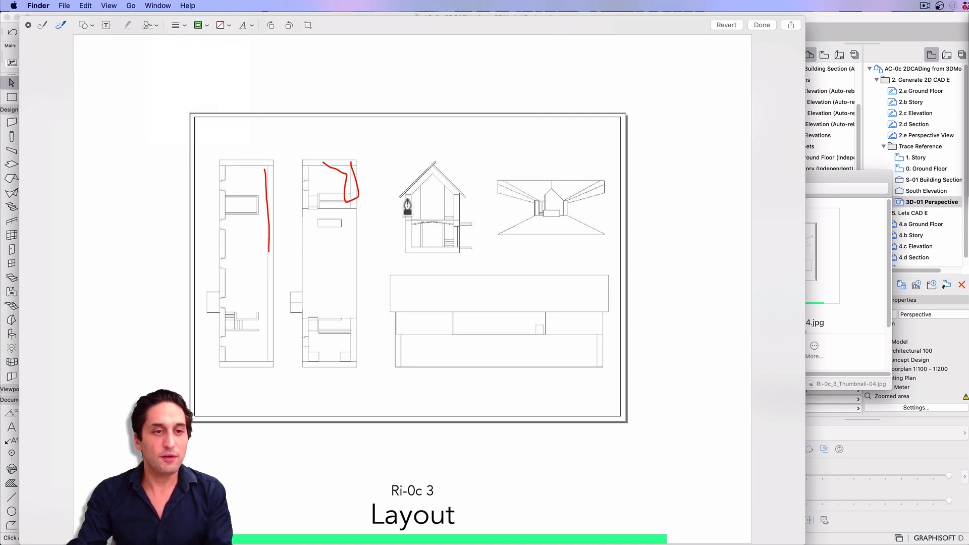
{"action": "mouse_move", "coordinate": [406, 194]}
{"action": "left_mouse_down"}
{"action": "mouse_move", "coordinate": [407, 255]}
{"action": "mouse_move", "coordinate": [457, 256]}
{"action": "mouse_move", "coordinate": [414, 250]}
{"action": "mouse_move", "coordinate": [410, 210]}
{"action": "mouse_move", "coordinate": [431, 190]}
{"action": "mouse_move", "coordinate": [449, 194]}
{"action": "mouse_move", "coordinate": [461, 216]}
{"action": "left_mouse_up"}
{"action": "left_click", "coordinate": [199, 23]}
{"action": "left_click", "coordinate": [201, 45]}
{"action": "left_click_drag", "start_coordinate": [457, 195], "coordinate": [456, 223]}
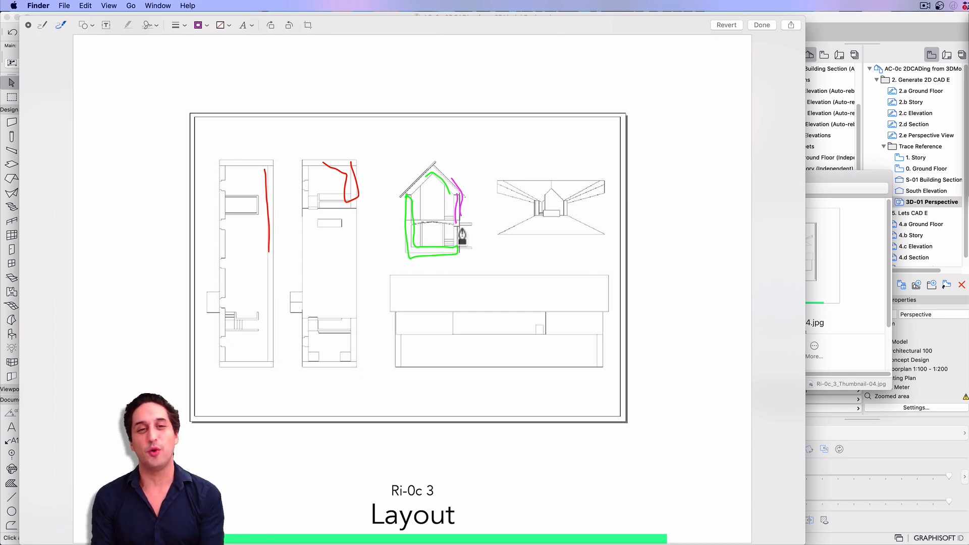
{"action": "key", "text": "Escape"}
{"action": "key", "text": "Escape"}
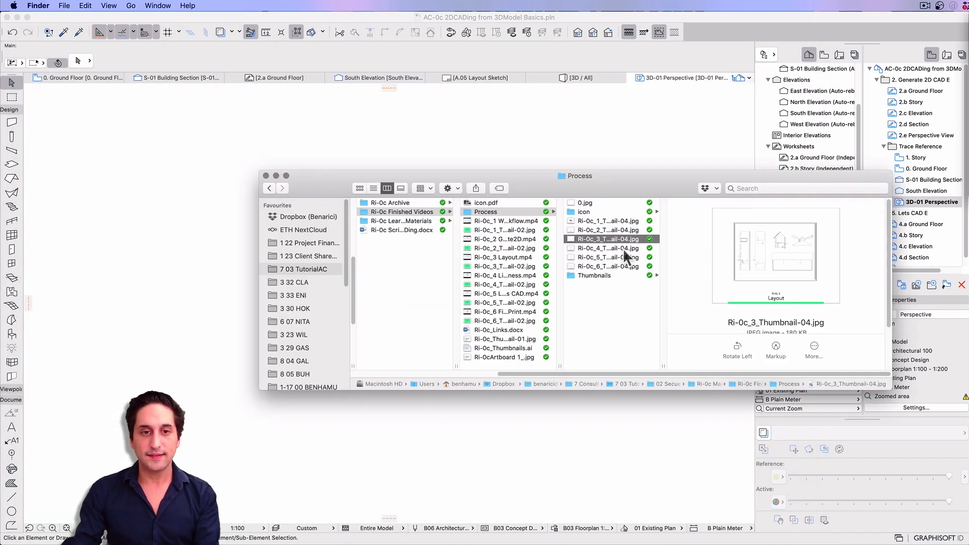
- Preview Ri-0c_5_Thumbnail-04.jpg and select Ri-0c_6_Thumbnail-04.jpg in the Process folder
{"action": "left_click", "coordinate": [623, 248]}
{"action": "left_click", "coordinate": [620, 255]}
{"action": "key", "text": "space"}
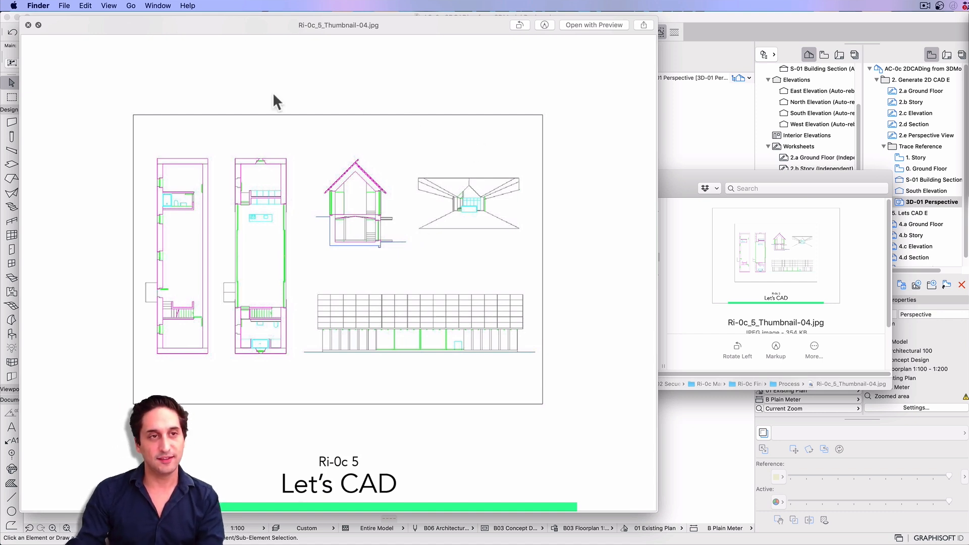
{"action": "key", "text": "space"}
{"action": "left_click", "coordinate": [607, 265]}
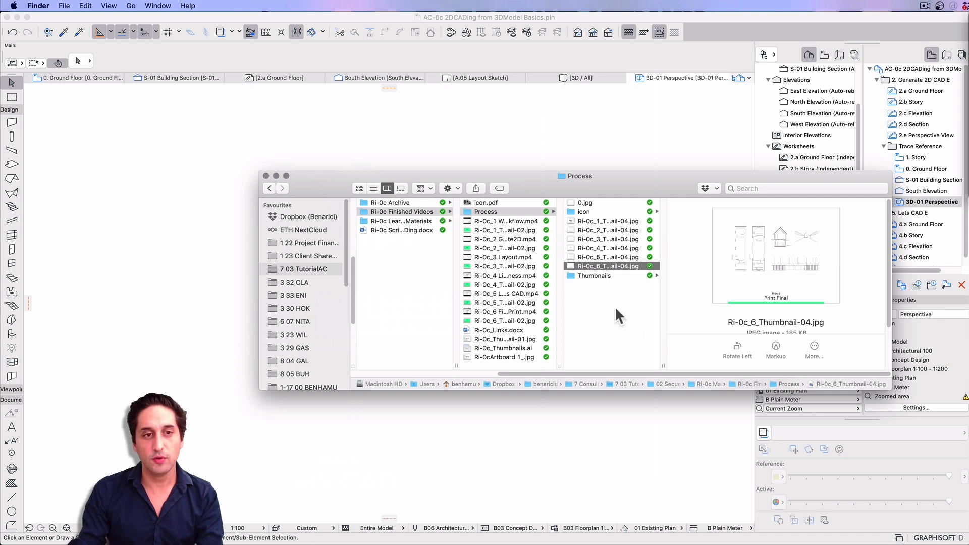
- Switch to ARCHICAD, open the pen and color settings for model views and choose the 03 Architectural 100 pen set
{"action": "left_click", "coordinate": [514, 211]}
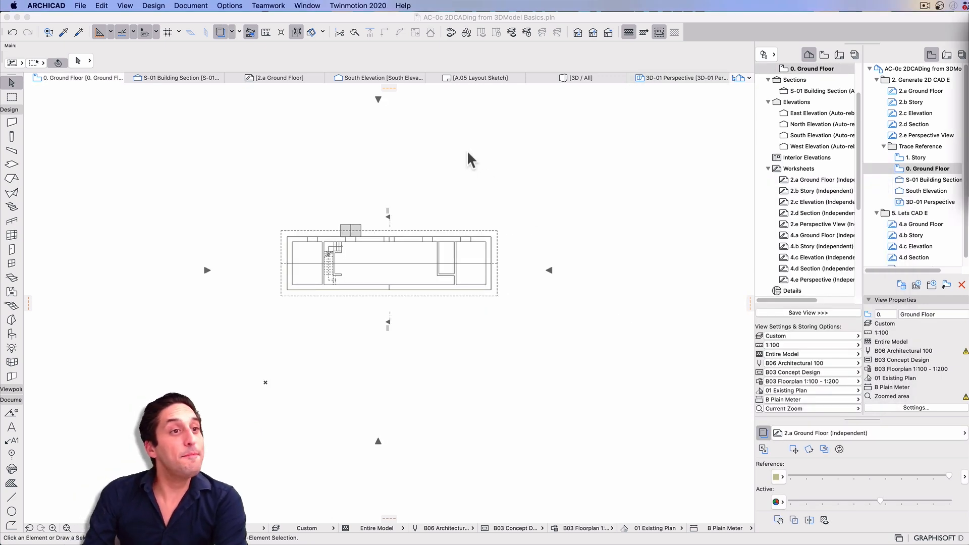
{"action": "left_click", "coordinate": [191, 6]}
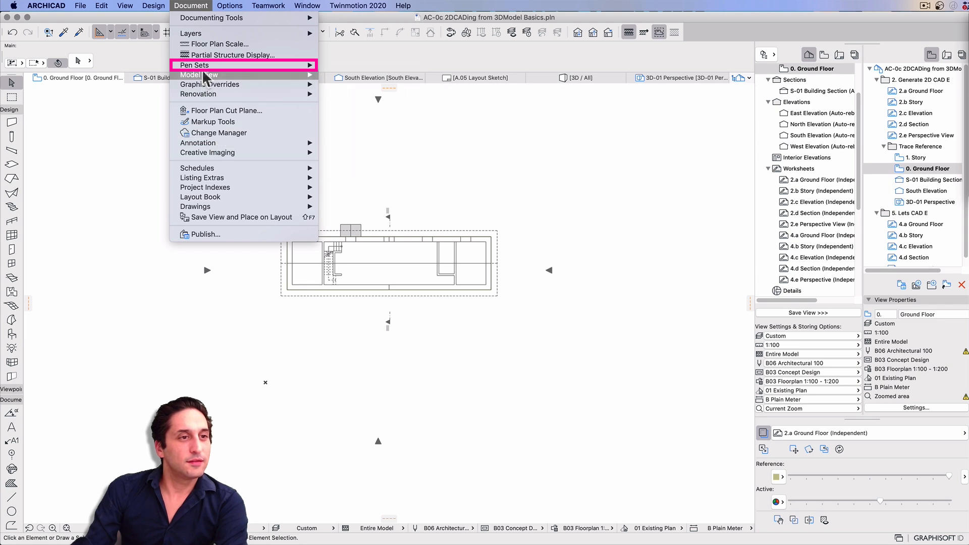
{"action": "left_click", "coordinate": [374, 66]}
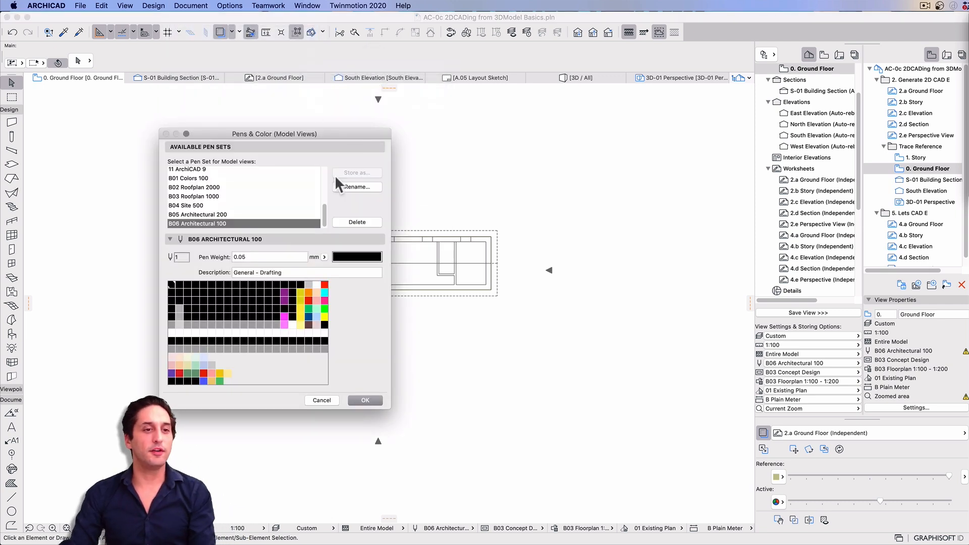
{"action": "scroll", "coordinate": [212, 183], "scroll_direction": "up", "scroll_amount": 5}
{"action": "left_click", "coordinate": [216, 190]}
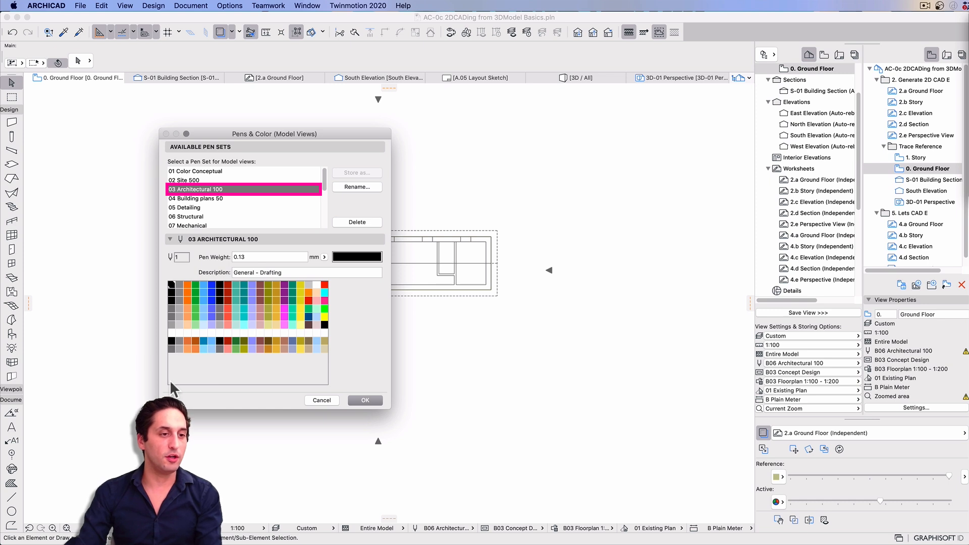
- Define pen 241 with a weight of 0.05 mm, the description "1 Non Built Object" and a light green color
{"action": "left_click", "coordinate": [171, 381]}
{"action": "left_click", "coordinate": [194, 381], "text": "shift"}
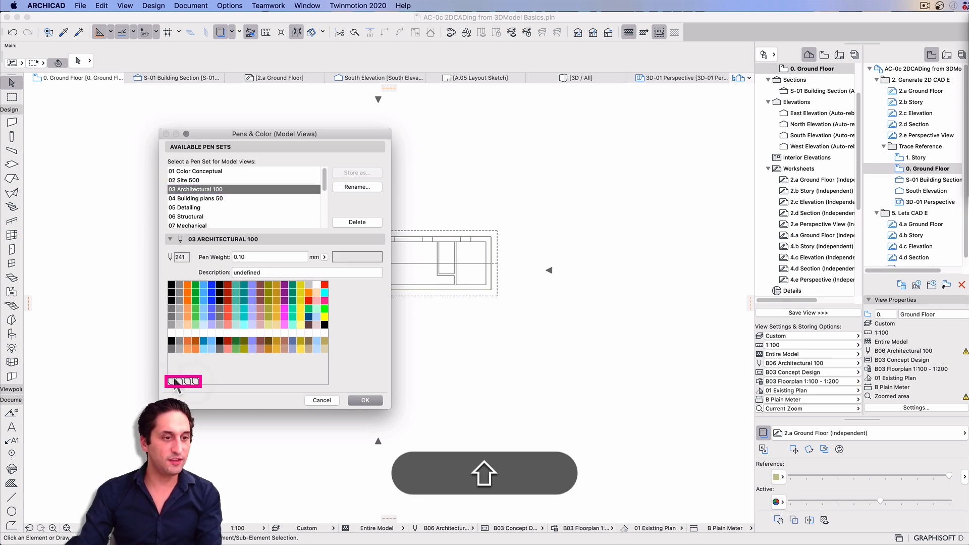
{"action": "left_click_drag", "start_coordinate": [175, 382], "coordinate": [172, 367]}
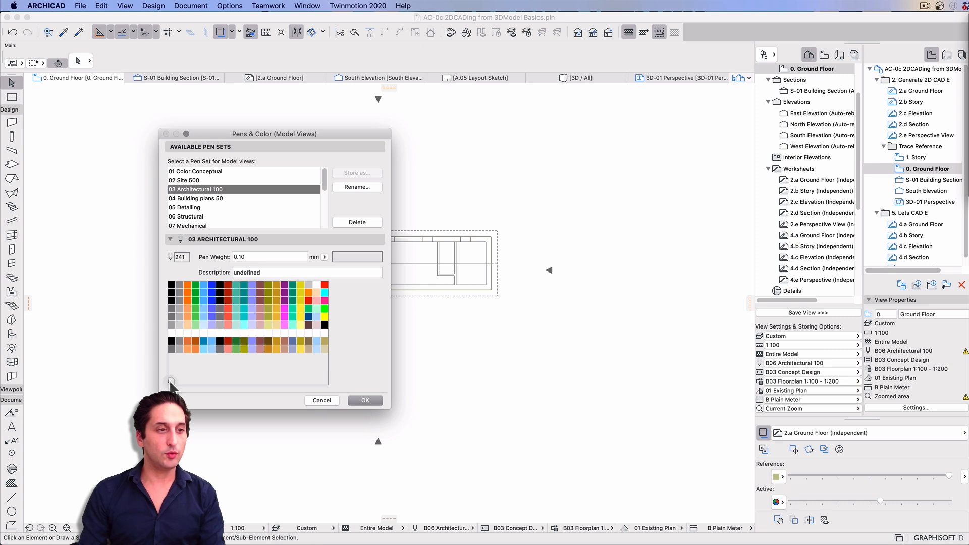
{"action": "left_click_drag", "start_coordinate": [259, 257], "coordinate": [200, 257]}
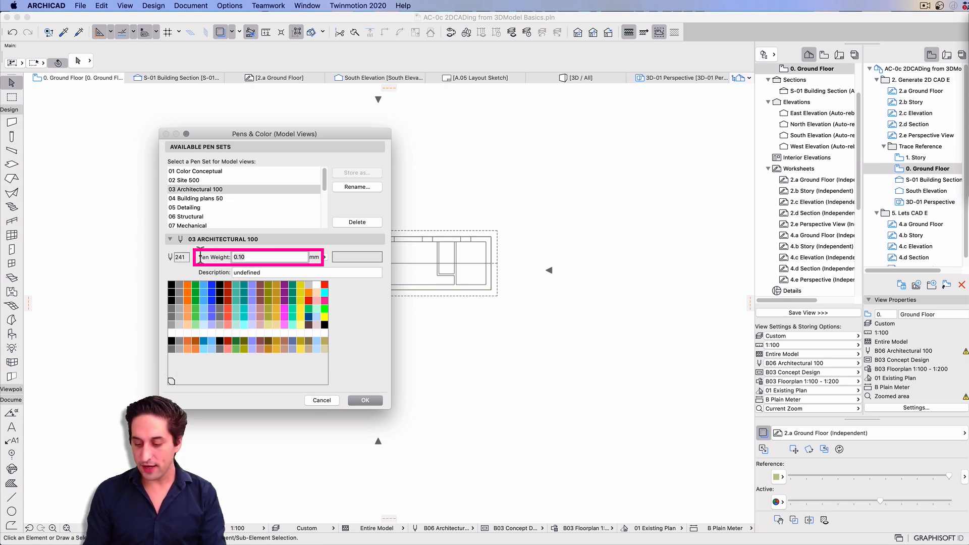
{"action": "type", "text": "0.05"}
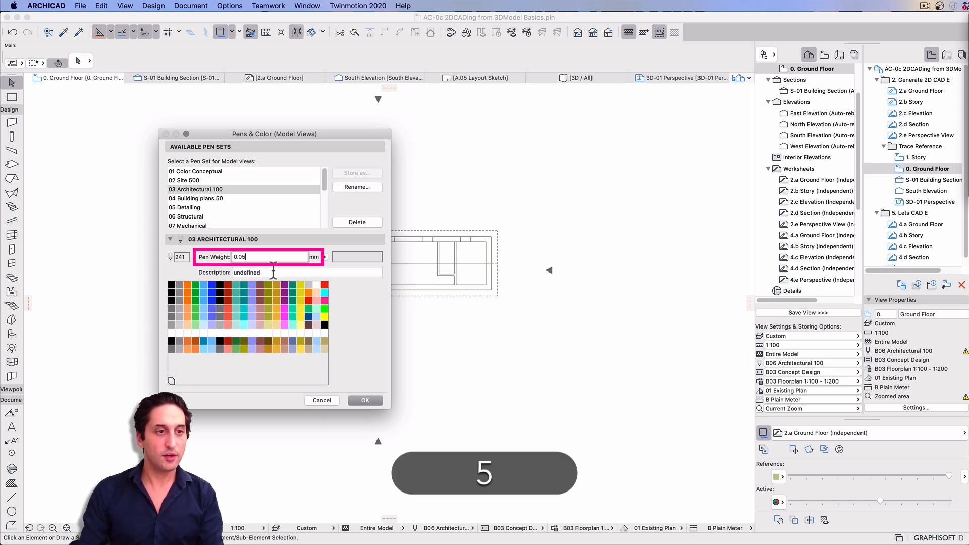
{"action": "key", "text": "Tab"}
{"action": "type", "text": "1"}
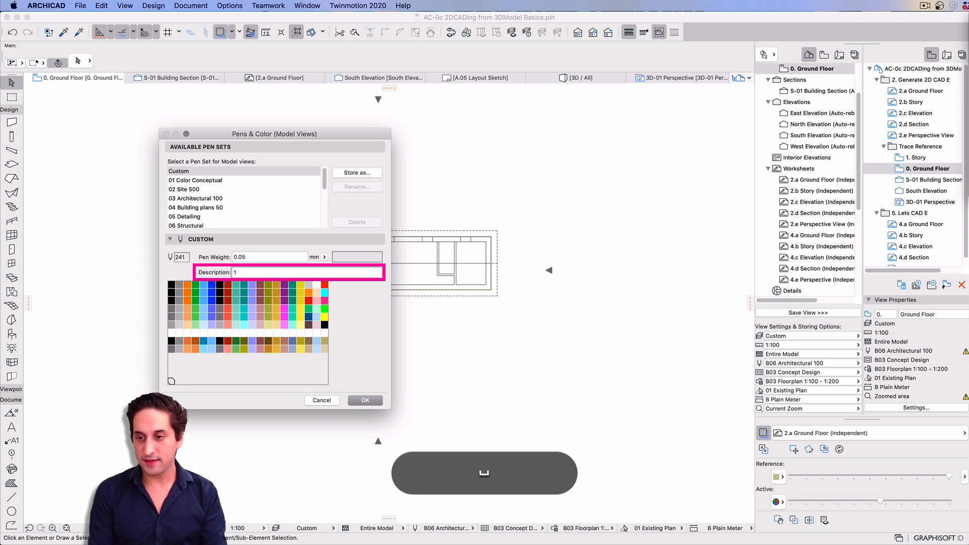
{"action": "type", "text": " Non Built "}
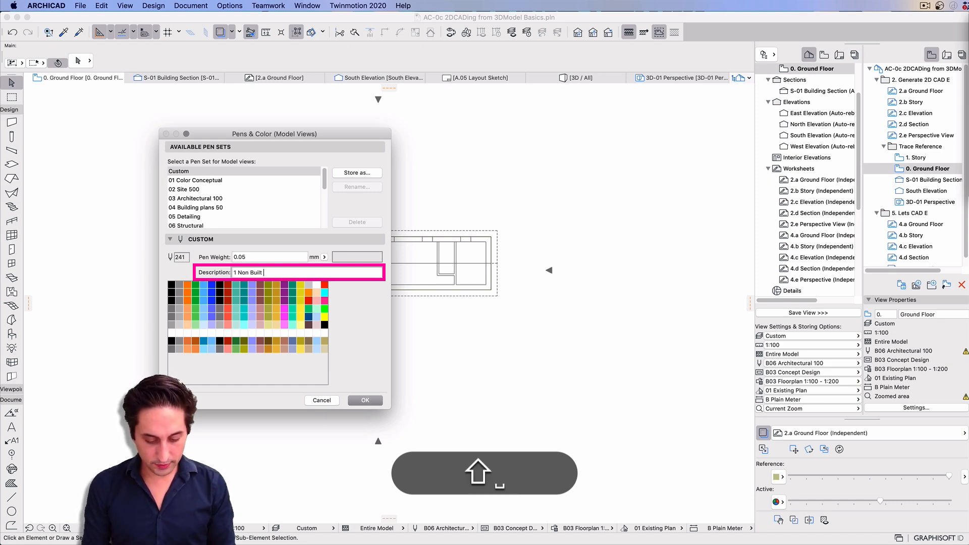
{"action": "type", "text": "Object"}
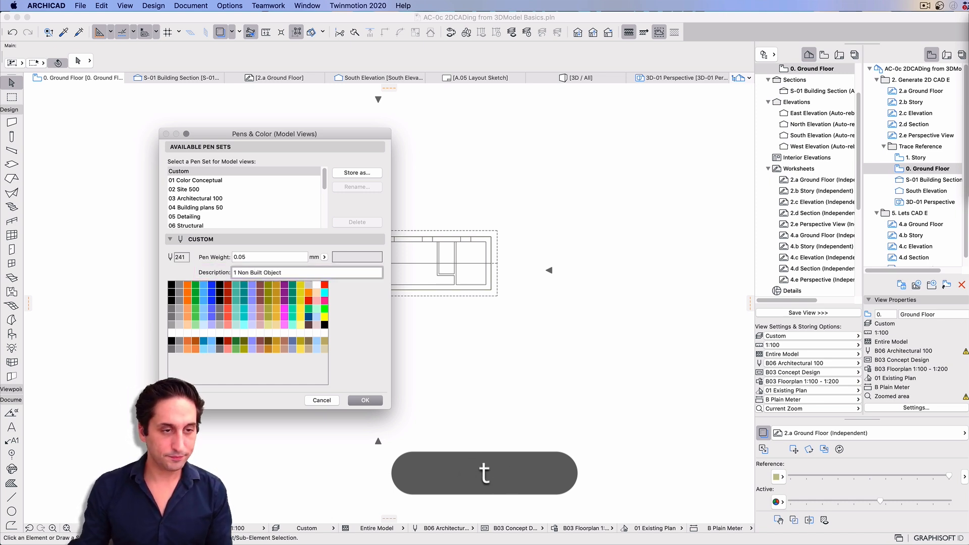
{"action": "left_click", "coordinate": [349, 256]}
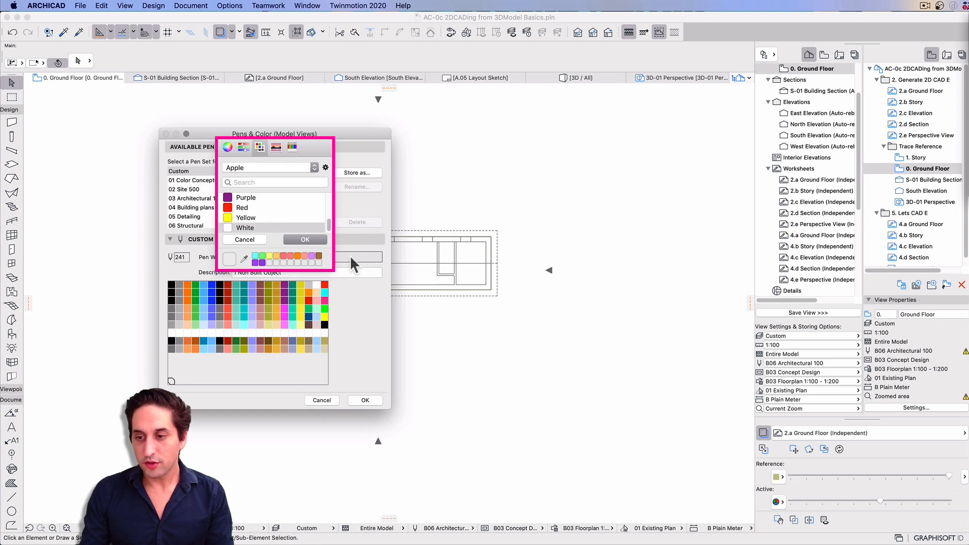
{"action": "left_click", "coordinate": [262, 256]}
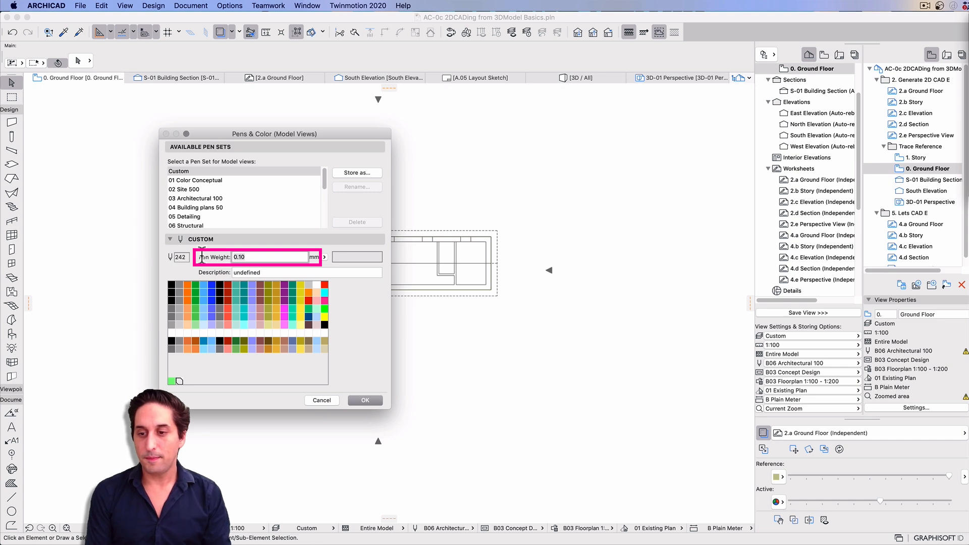
- Define pen 242 with a weight of 0.13 mm, the description "2 View Lines of Built Objects" and a magenta color
{"action": "type", "text": "0.13"}
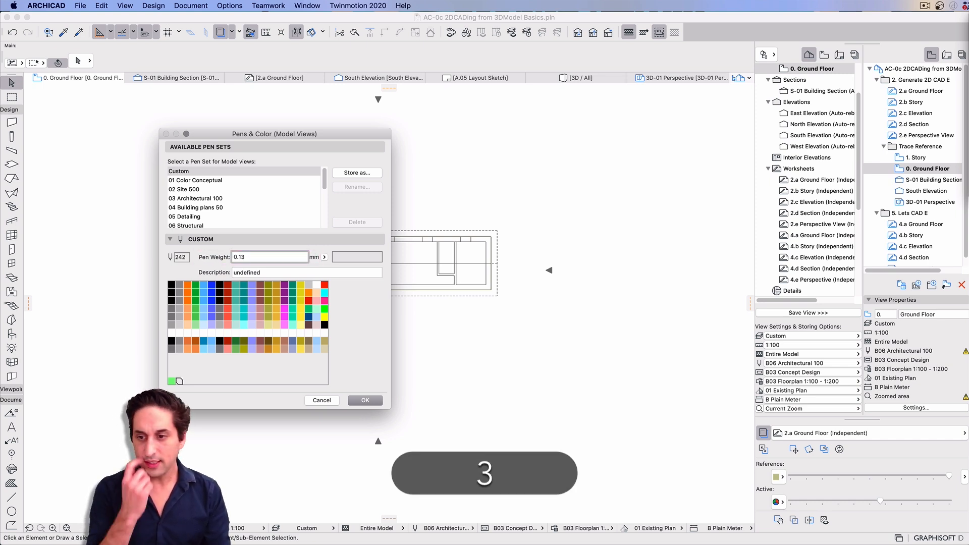
{"action": "key", "text": "Tab"}
{"action": "type", "text": "2"}
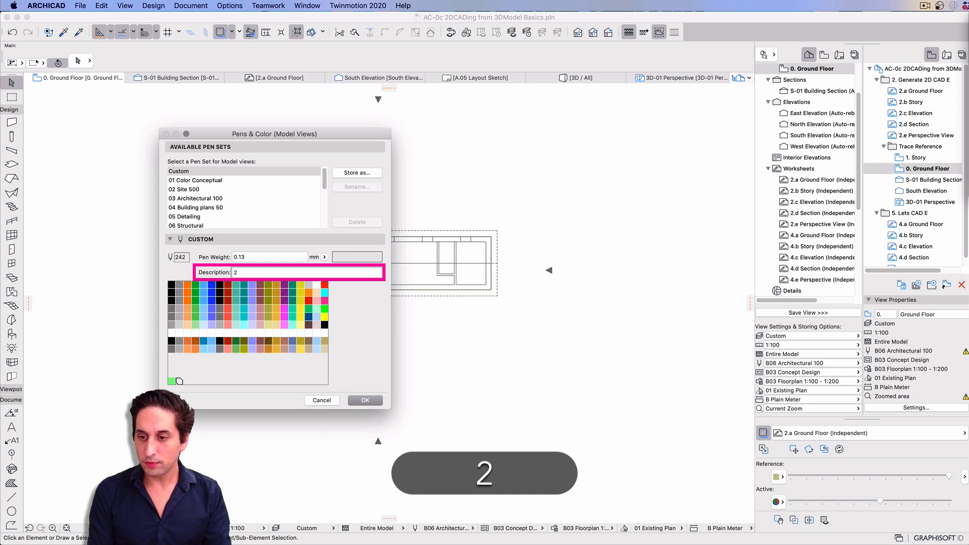
{"action": "type", "text": " View L"}
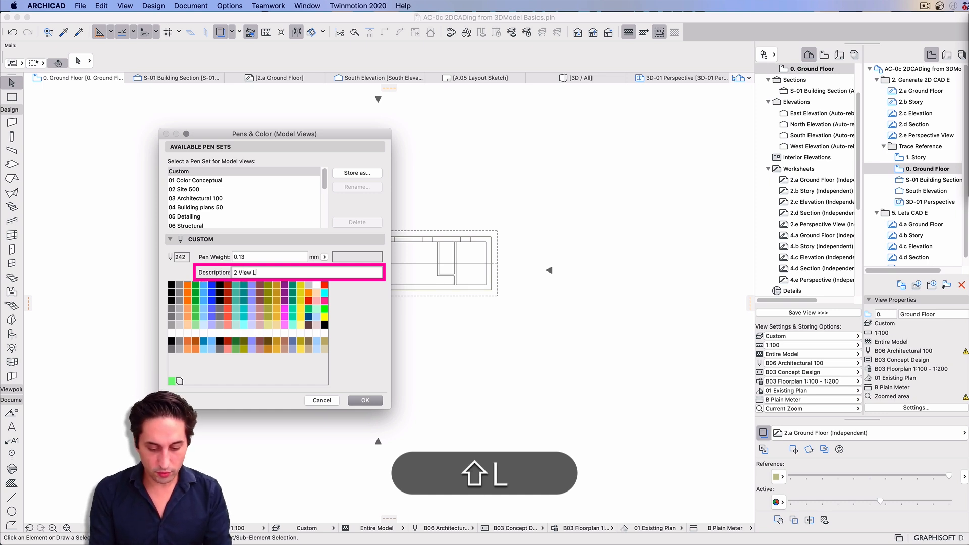
{"action": "type", "text": "ines "}
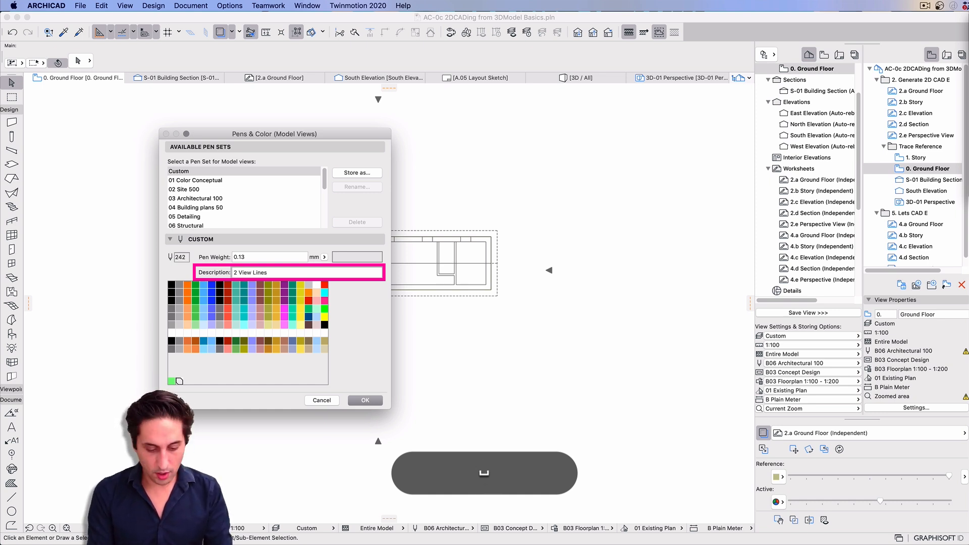
{"action": "type", "text": "of Built Ob"}
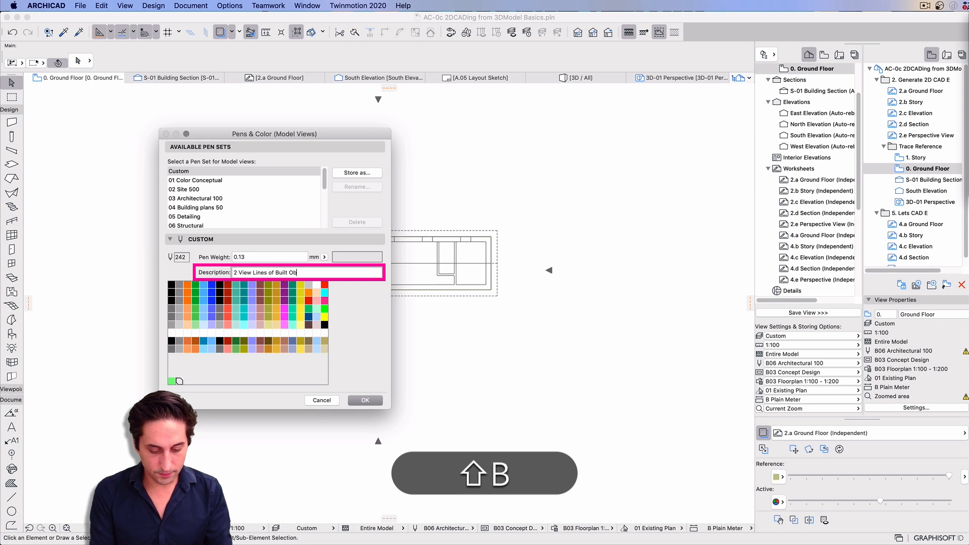
{"action": "type", "text": "jects"}
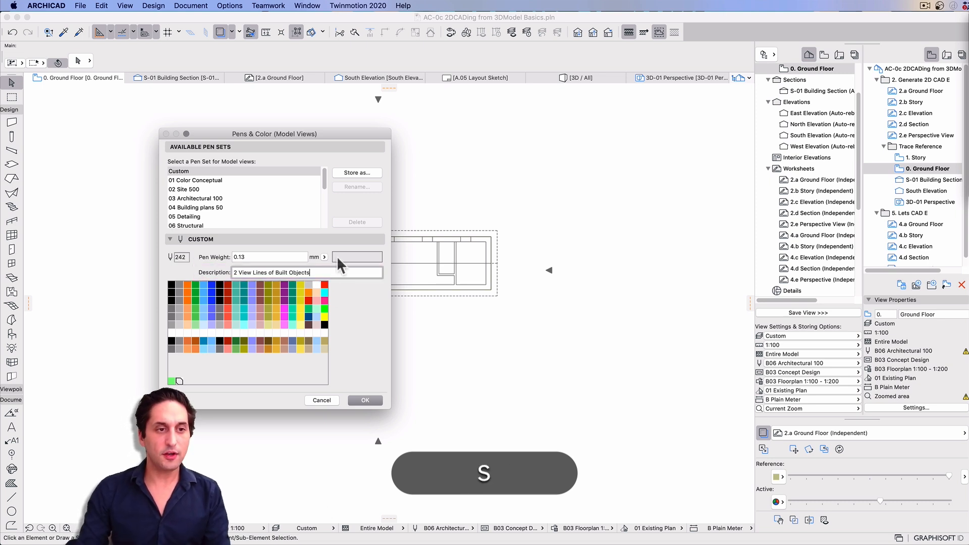
{"action": "left_click", "coordinate": [338, 258]}
{"action": "scroll", "coordinate": [253, 199], "scroll_direction": "up", "scroll_amount": 2}
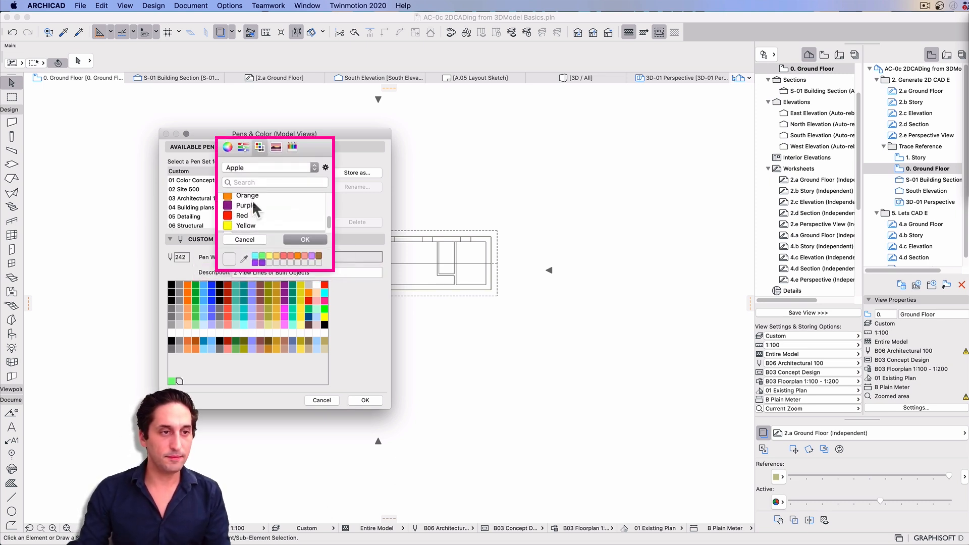
{"action": "left_click", "coordinate": [252, 198]}
{"action": "left_click", "coordinate": [307, 239]}
- Store the custom pen set as "03 Architectural 100 My First Penset COLOR" and reselect the 03 Architectural 100 pen set
{"action": "left_click", "coordinate": [188, 381]}
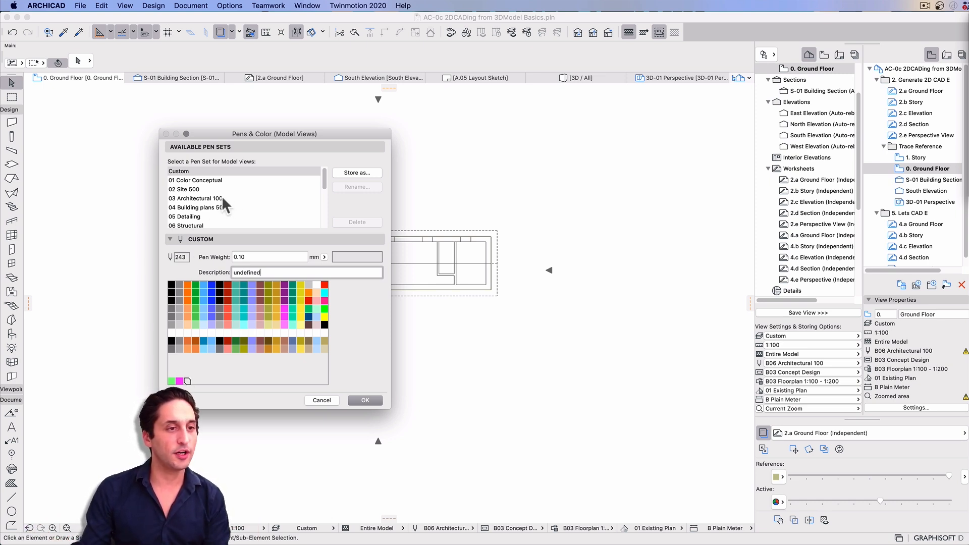
{"action": "left_click", "coordinate": [356, 173]}
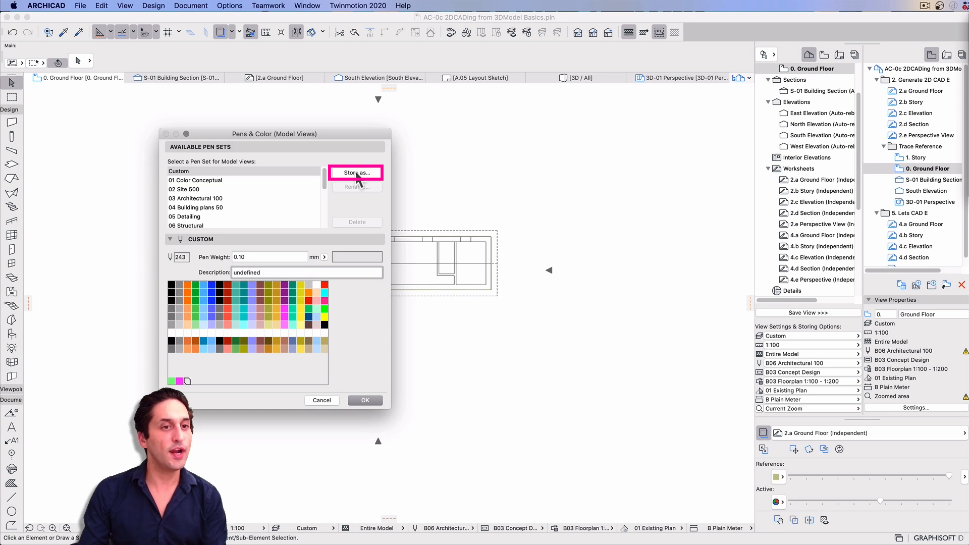
{"action": "left_click_drag", "start_coordinate": [416, 161], "coordinate": [458, 160]}
{"action": "type", "text": "My "}
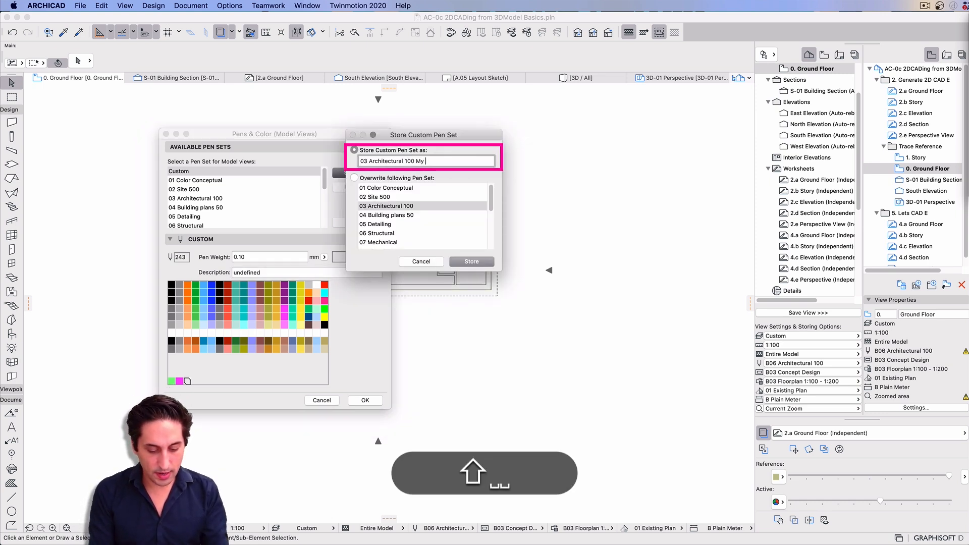
{"action": "type", "text": "First Penset COLOR"}
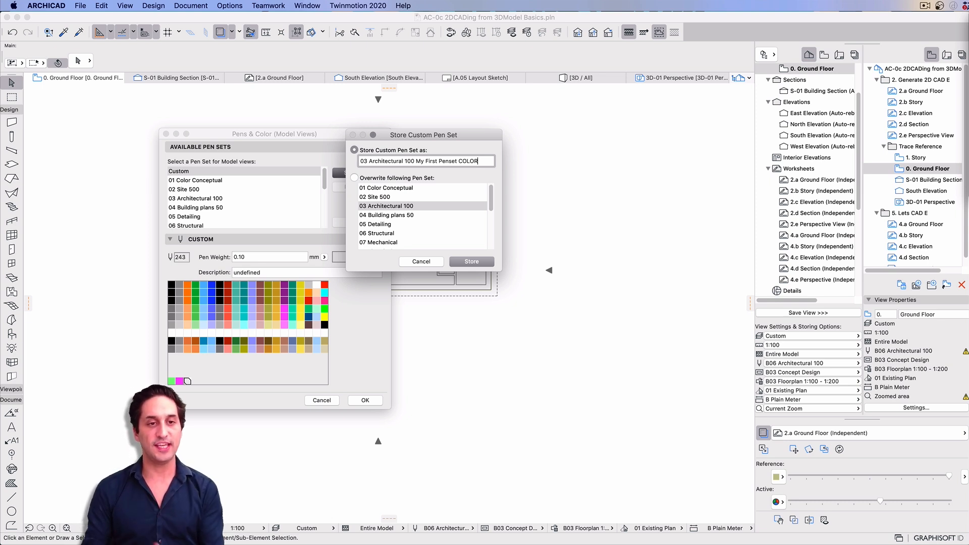
{"action": "left_click", "coordinate": [472, 261]}
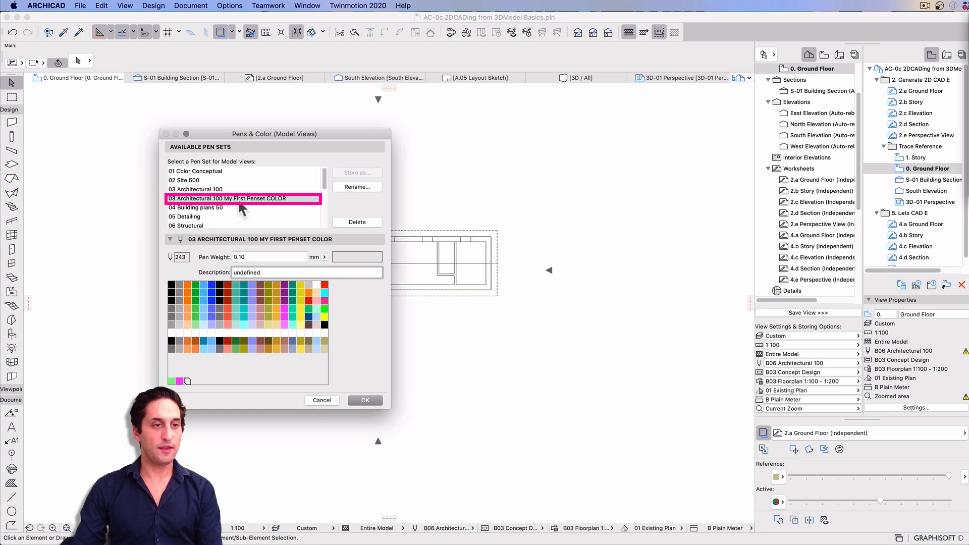
{"action": "left_click", "coordinate": [241, 190]}
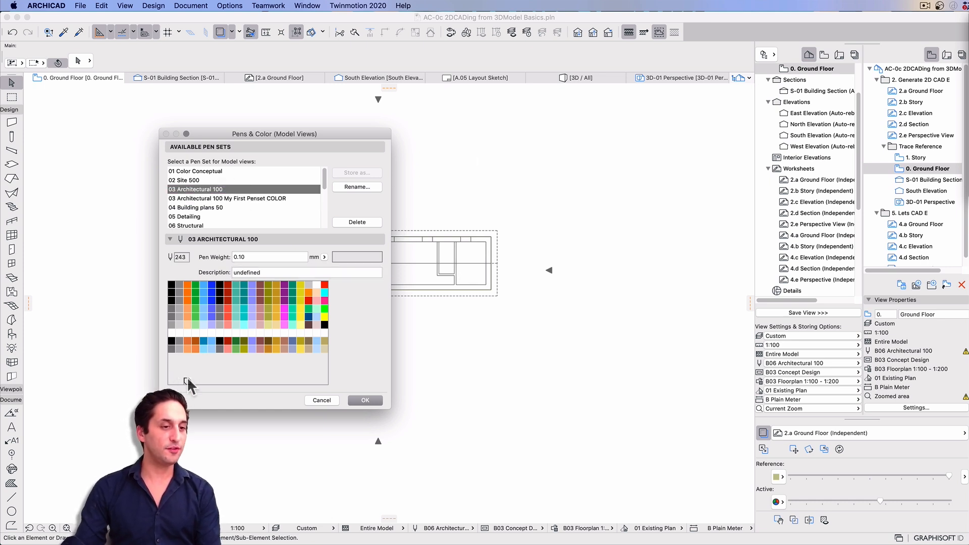
- In the "03 Architectural 100 My First Penset COLOR" set, define pen 243 as 0.20 mm, "3 Cut Line of Non-Loadbearing Built Element", colored cyan
{"action": "left_click", "coordinate": [275, 199]}
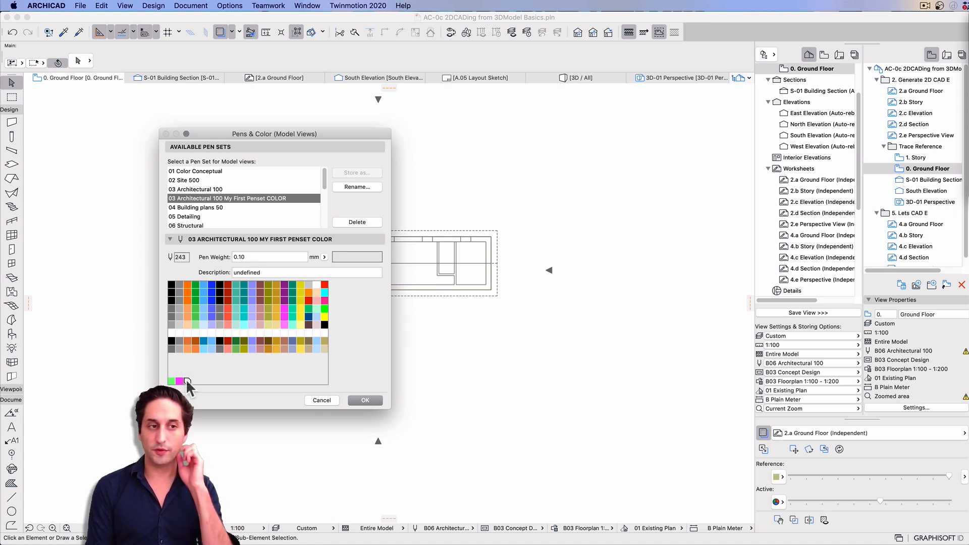
{"action": "left_click_drag", "start_coordinate": [246, 257], "coordinate": [208, 256]}
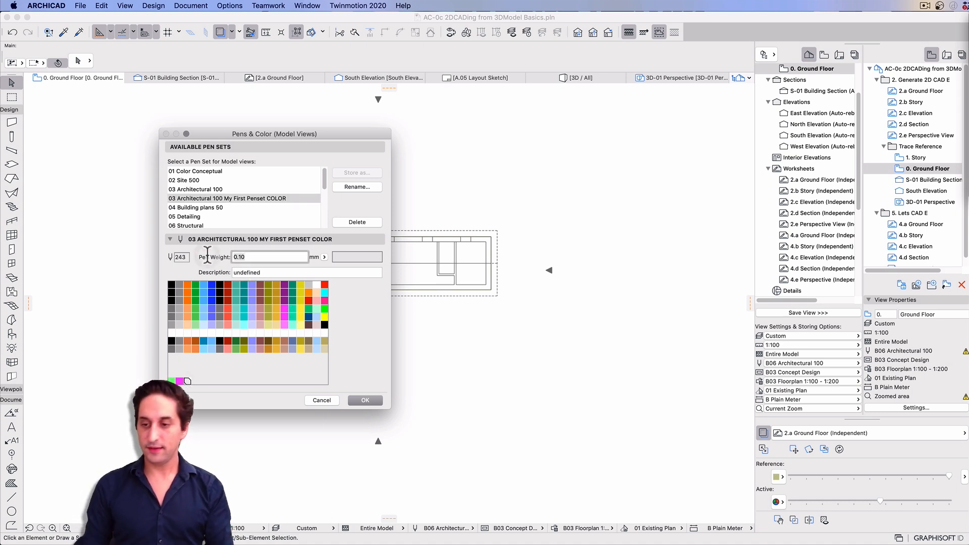
{"action": "type", "text": "0.2"}
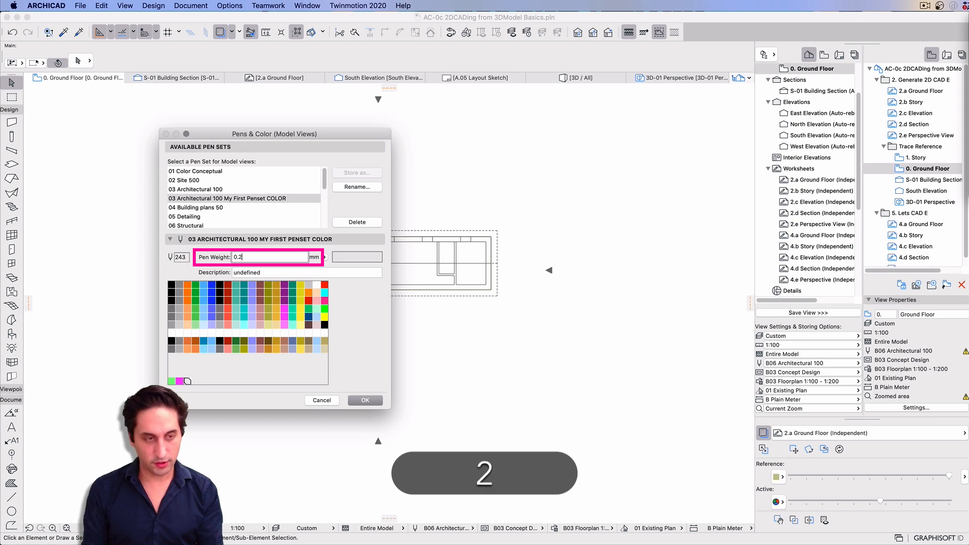
{"action": "key", "text": "Tab"}
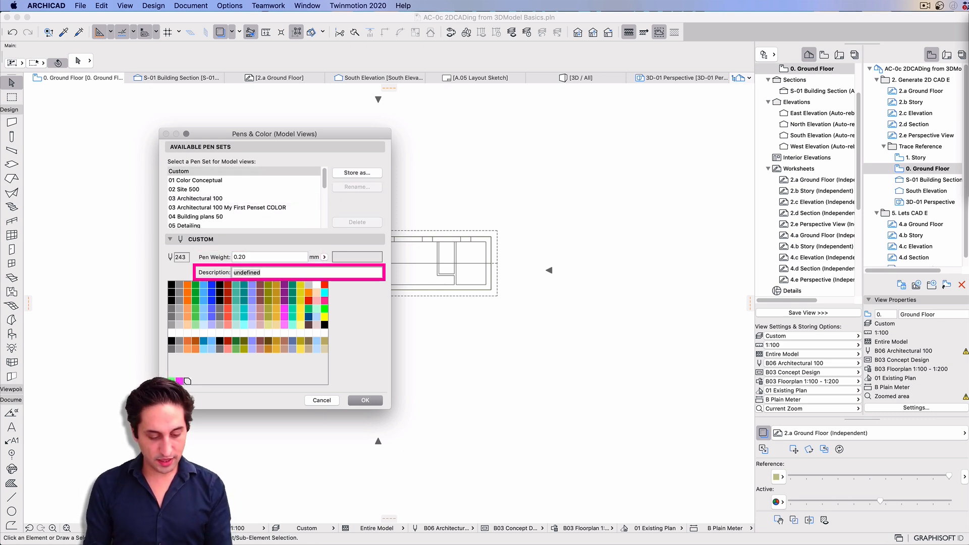
{"action": "type", "text": "3 "}
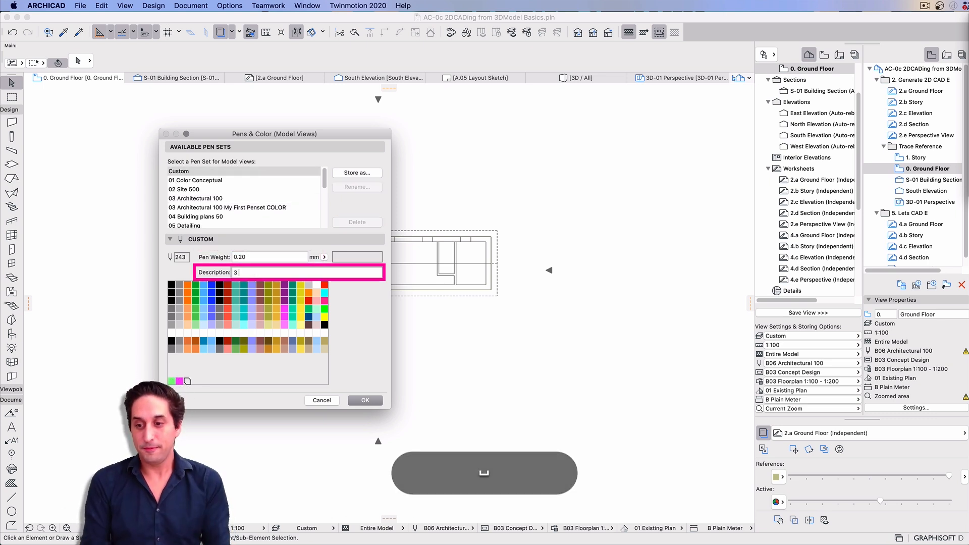
{"action": "type", "text": "Cut"}
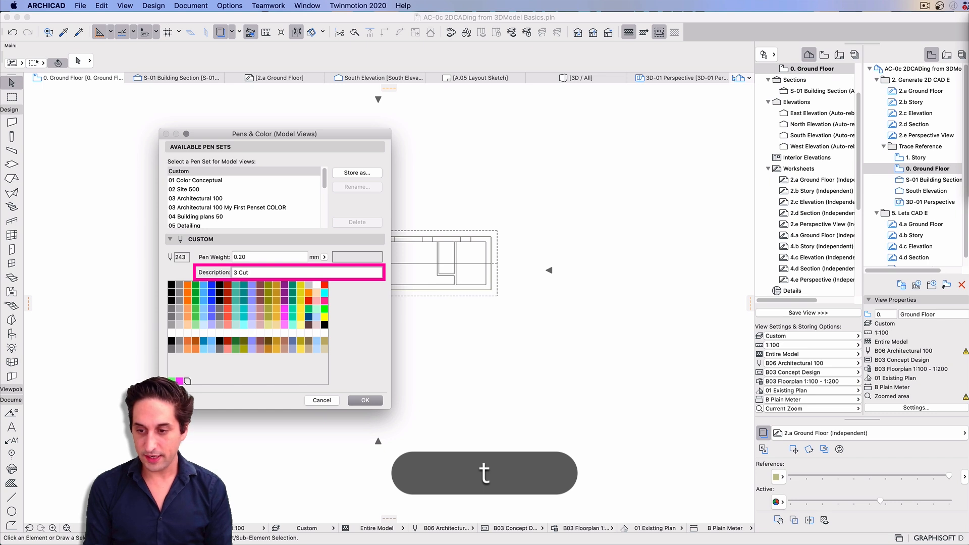
{"action": "type", "text": " Line of Non"}
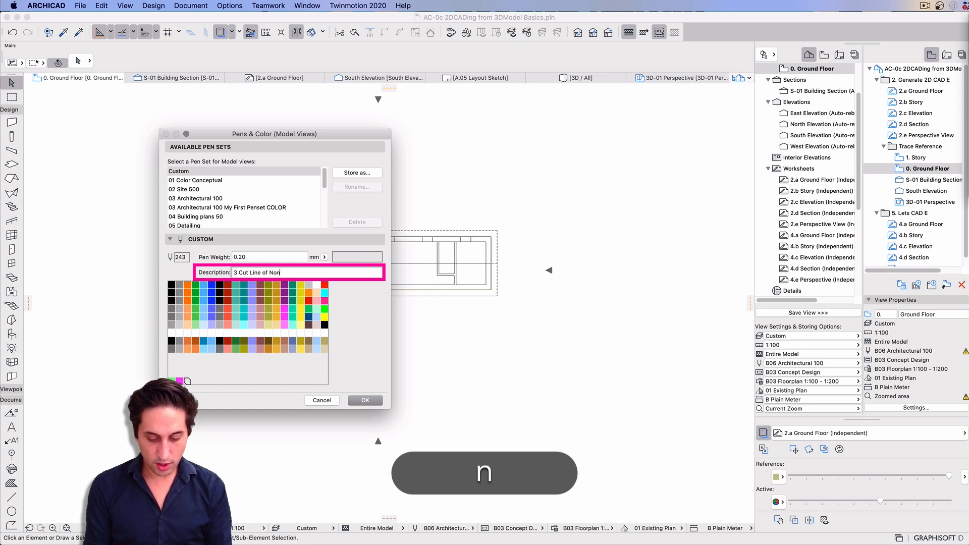
{"action": "type", "text": "-Loadbearing"}
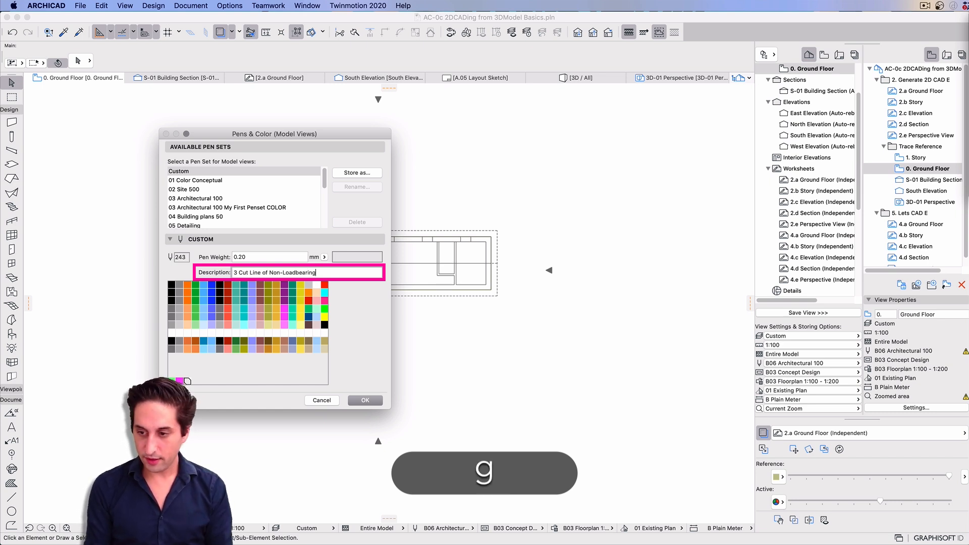
{"action": "type", "text": " Built Element"}
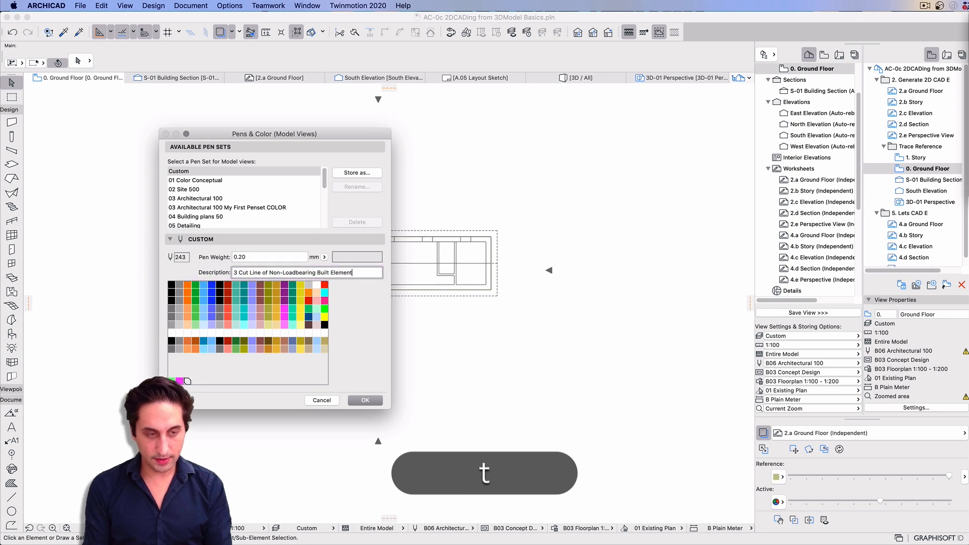
{"action": "left_click", "coordinate": [344, 256]}
{"action": "scroll", "coordinate": [251, 214], "scroll_direction": "up", "scroll_amount": 3}
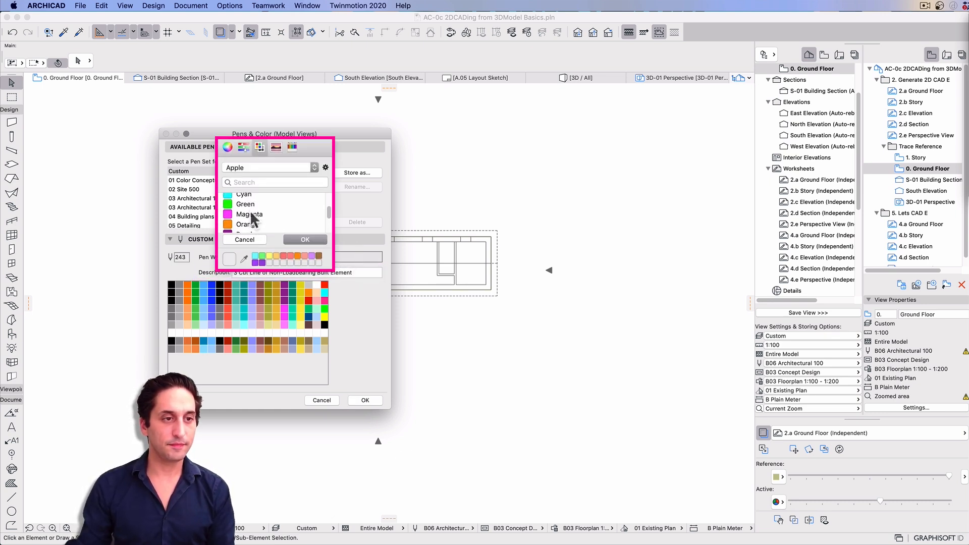
{"action": "left_click", "coordinate": [249, 194]}
{"action": "left_click", "coordinate": [306, 240]}
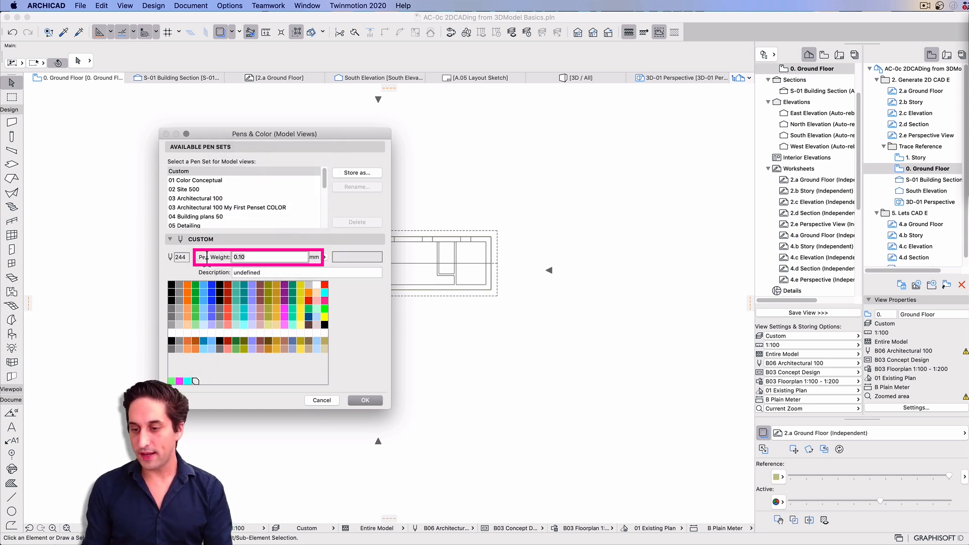
- Define pen 244 with a weight of 0.35 mm, the description "4 Cut Line of Loadbearing Built Element" and a blue color
{"action": "type", "text": "0.35"}
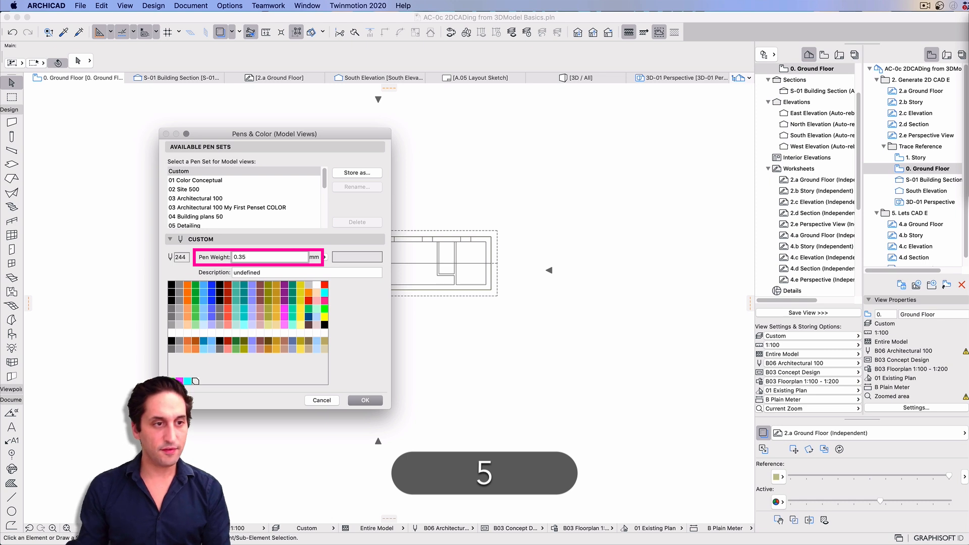
{"action": "left_click_drag", "start_coordinate": [274, 273], "coordinate": [206, 273]}
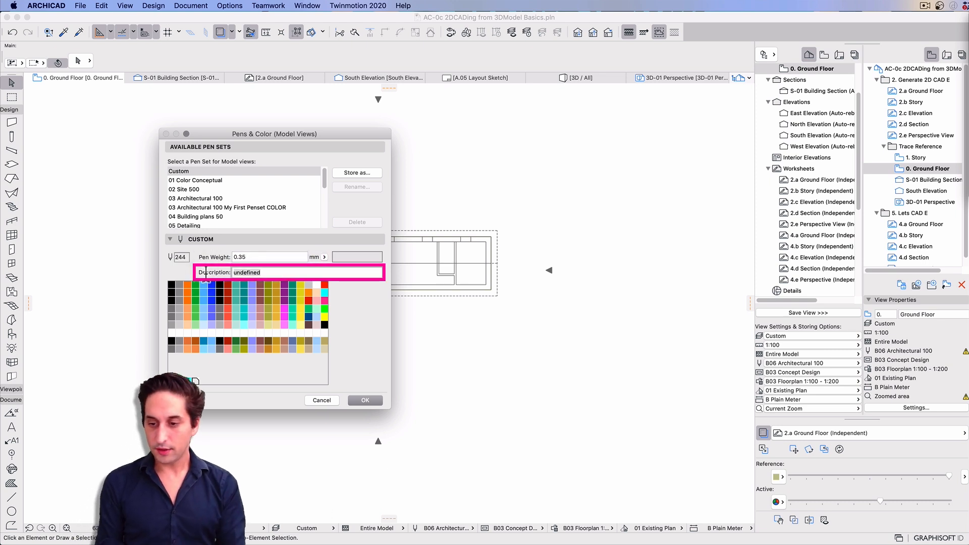
{"action": "type", "text": "4 C"}
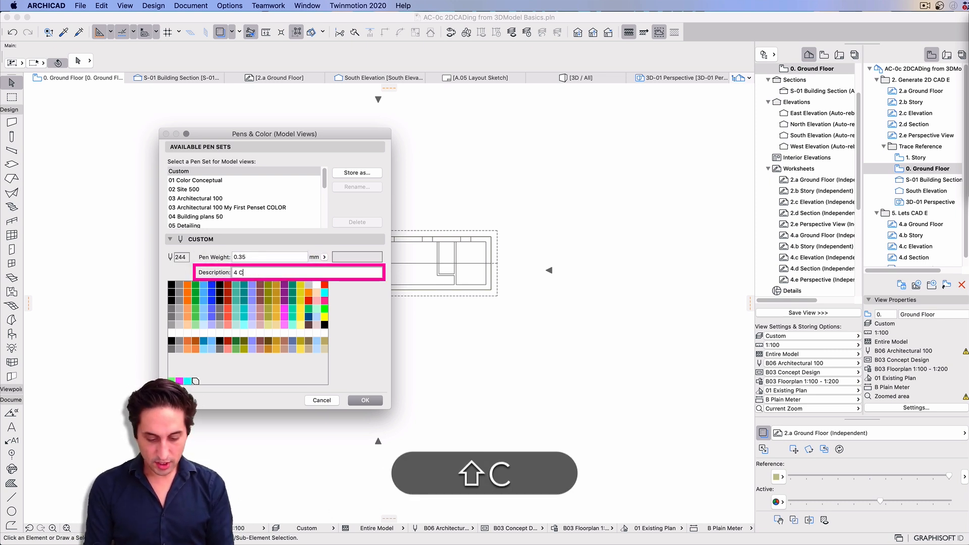
{"action": "type", "text": "ut Line"}
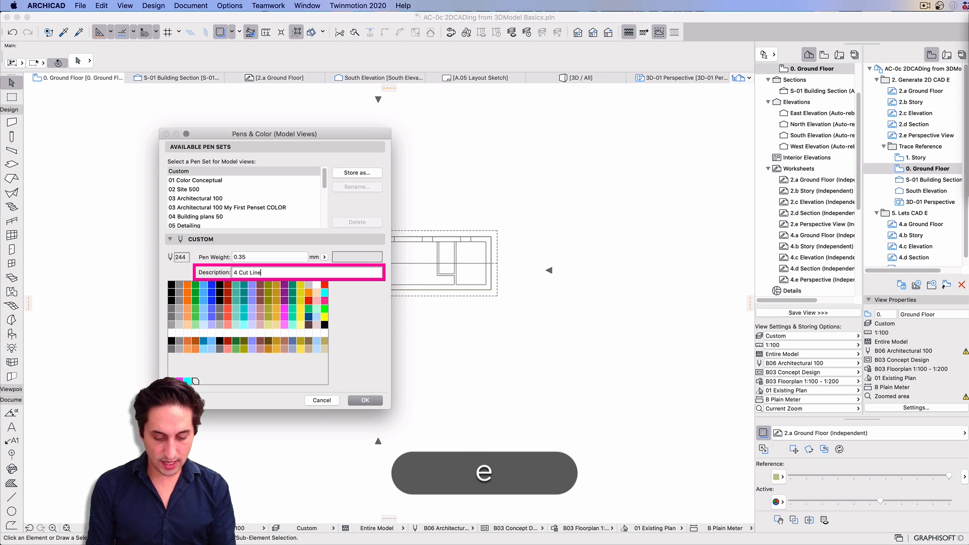
{"action": "type", "text": " of Loadbea"}
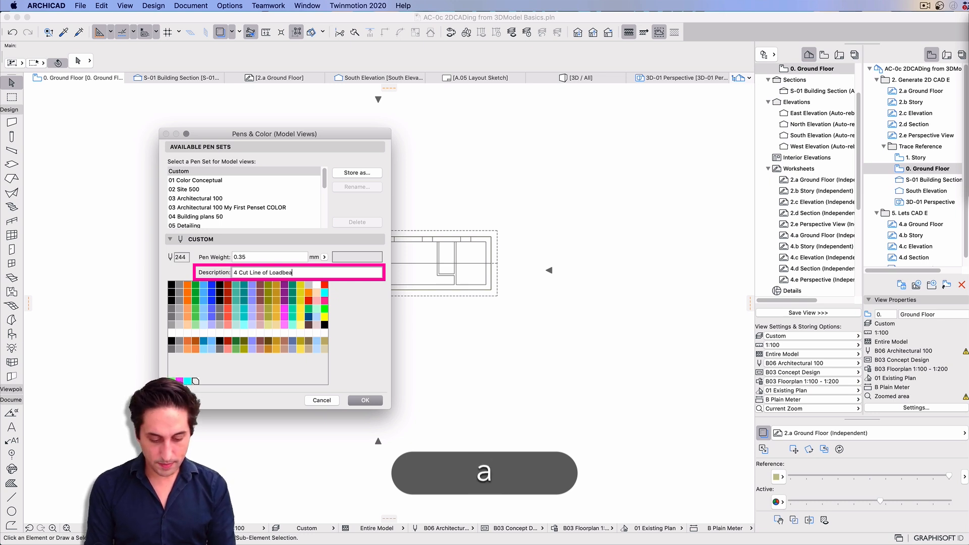
{"action": "type", "text": "ring Built Element"}
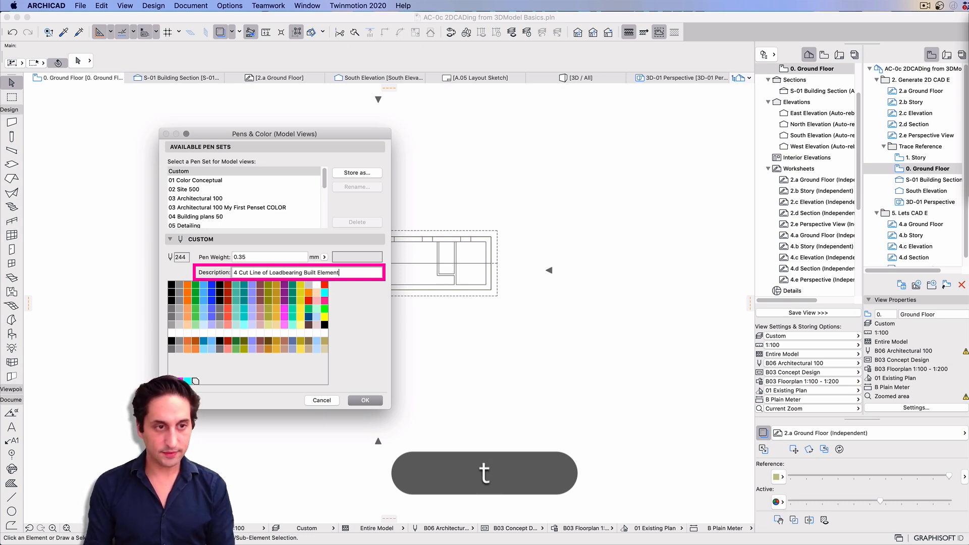
{"action": "left_click", "coordinate": [358, 257]}
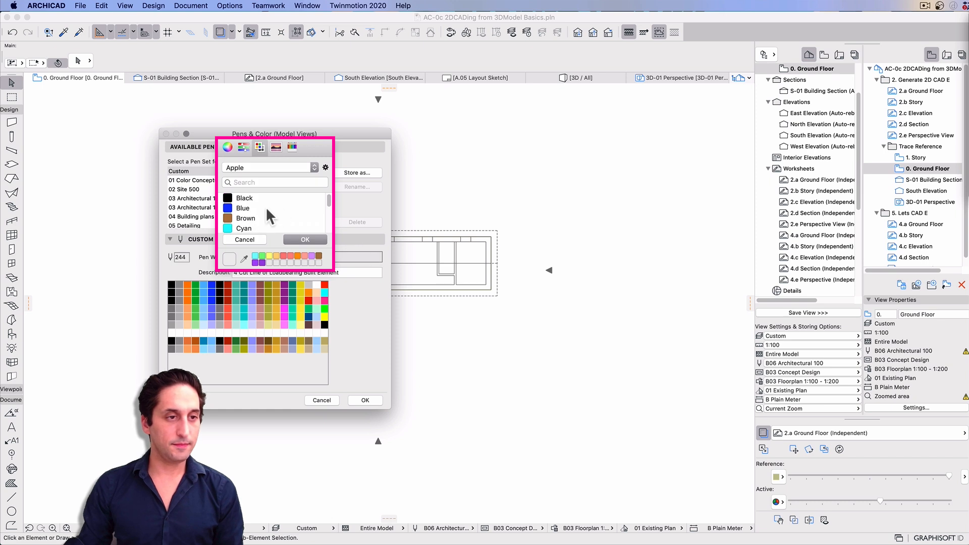
{"action": "left_click", "coordinate": [268, 208]}
- Overwrite the stored pen set "03 Architectural 100 My First Penset COLOR" with the custom pens and apply it to the model view
{"action": "left_click", "coordinate": [356, 173]}
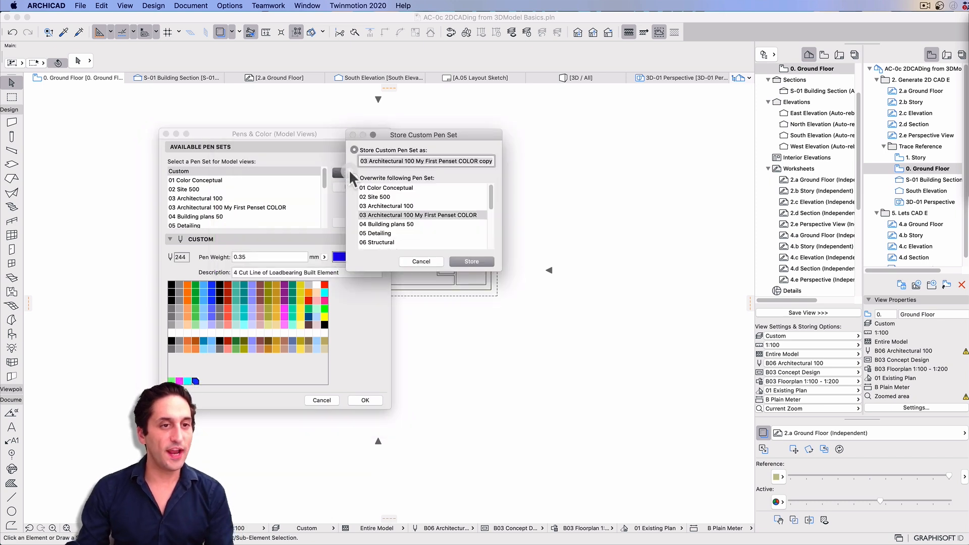
{"action": "left_click", "coordinate": [397, 179]}
{"action": "left_click", "coordinate": [428, 215]}
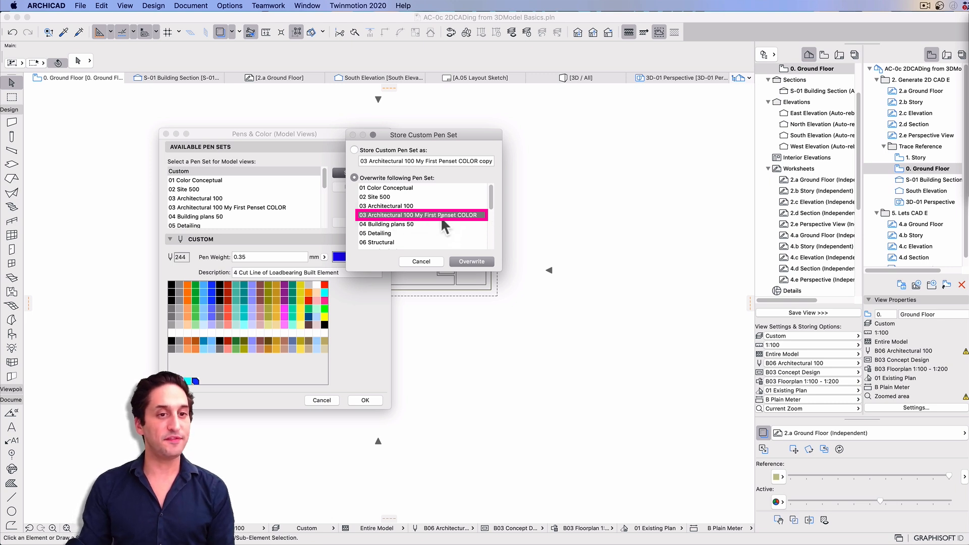
{"action": "left_click", "coordinate": [480, 262]}
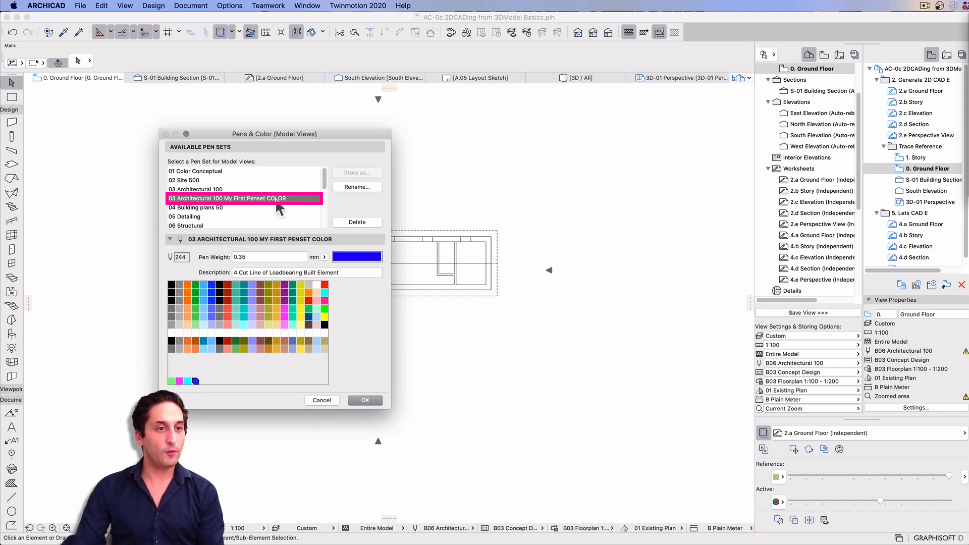
{"action": "left_click", "coordinate": [365, 401]}
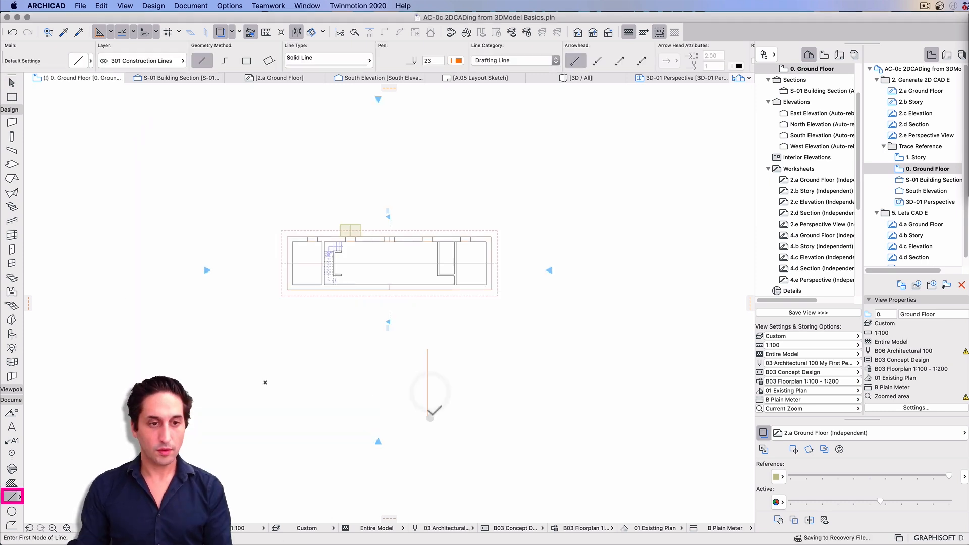
- Draw three more vertical lines beside the existing one below the ground floor plan
{"action": "left_click", "coordinate": [452, 348]}
{"action": "left_click", "coordinate": [452, 411]}
{"action": "left_click", "coordinate": [485, 344]}
{"action": "left_click", "coordinate": [485, 416]}
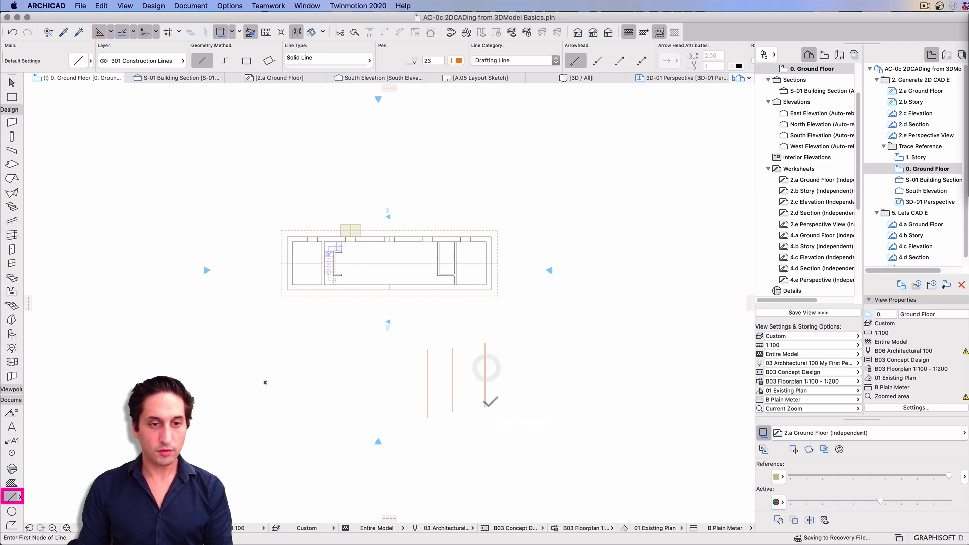
{"action": "left_click", "coordinate": [510, 359]}
{"action": "left_click", "coordinate": [510, 408]}
{"action": "scroll", "coordinate": [505, 398], "scroll_direction": "up", "scroll_amount": 3}
{"action": "key", "text": "Escape"}
- Assign pen 241 to the first vertical line and pen 242 to the second one
{"action": "left_click_drag", "start_coordinate": [382, 414], "coordinate": [351, 373]}
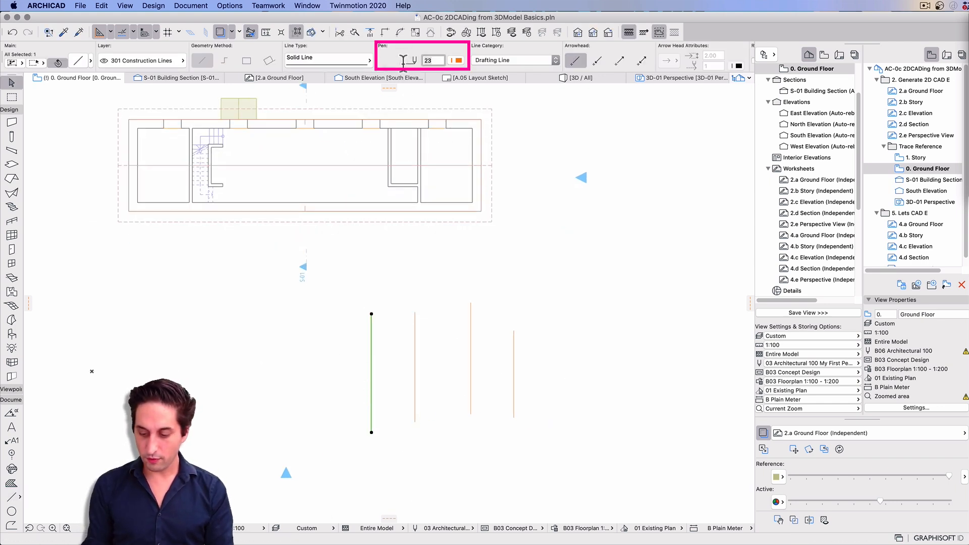
{"action": "key", "text": "Tab"}
{"action": "left_click", "coordinate": [426, 368]}
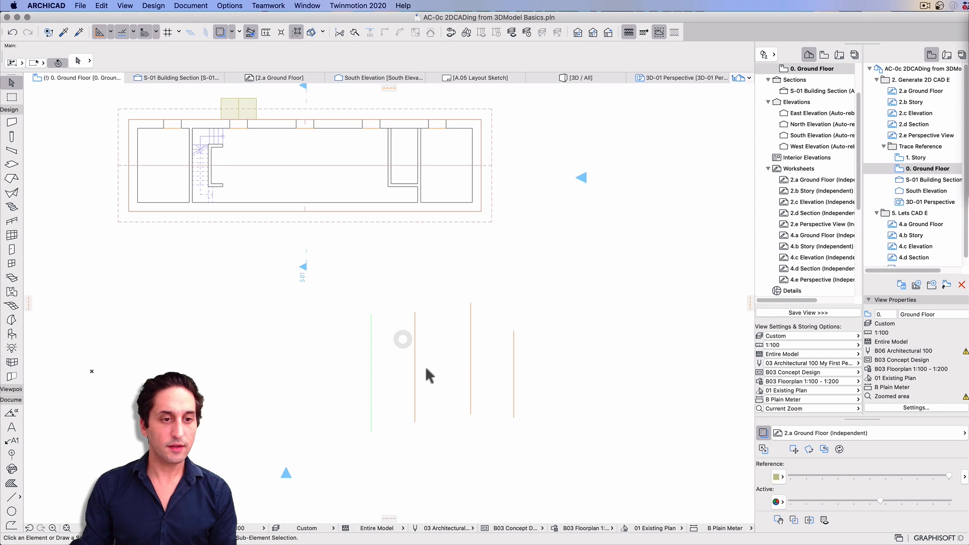
{"action": "left_click", "coordinate": [400, 342]}
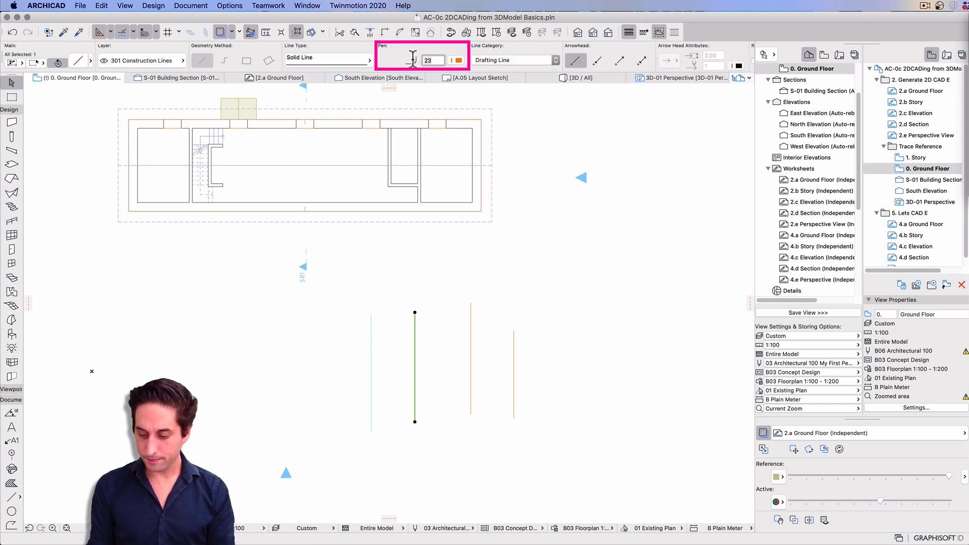
{"action": "type", "text": "222"}
{"action": "key", "text": "Tab"}
{"action": "left_click", "coordinate": [437, 399]}
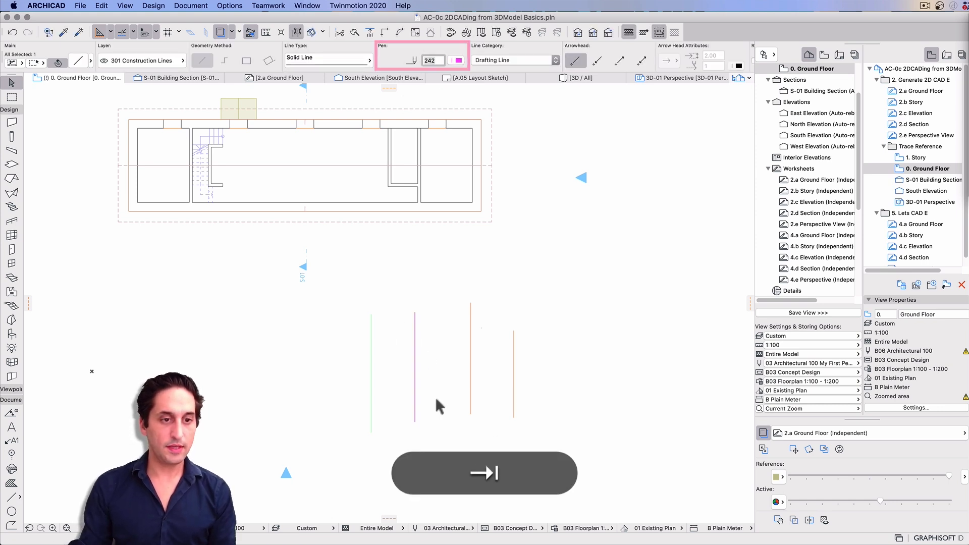
- Assign pen 243 to the third vertical line and pen 244 to the fourth, and compare the line weights
{"action": "left_click", "coordinate": [493, 404]}
{"action": "left_click", "coordinate": [455, 354]}
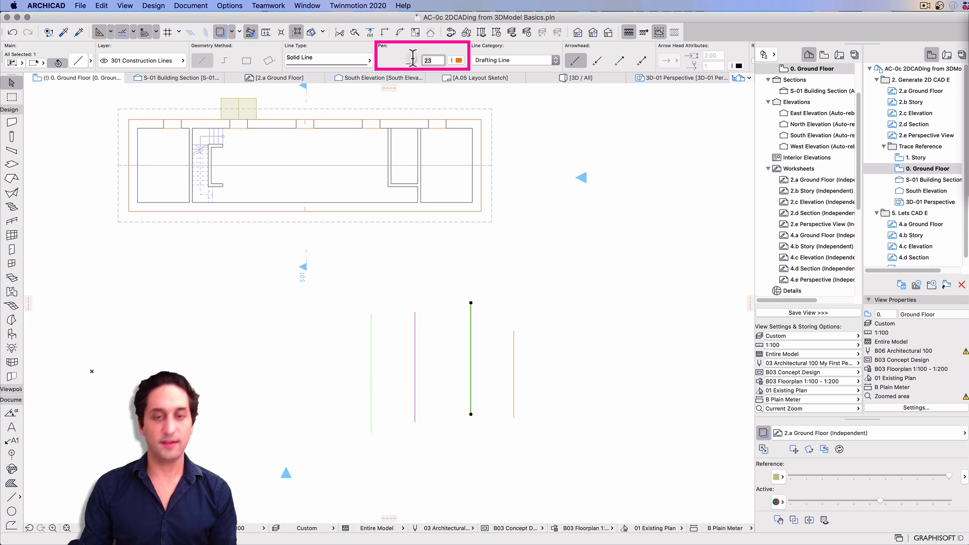
{"action": "type", "text": "223"}
{"action": "key", "text": "Tab"}
{"action": "left_click", "coordinate": [549, 431]}
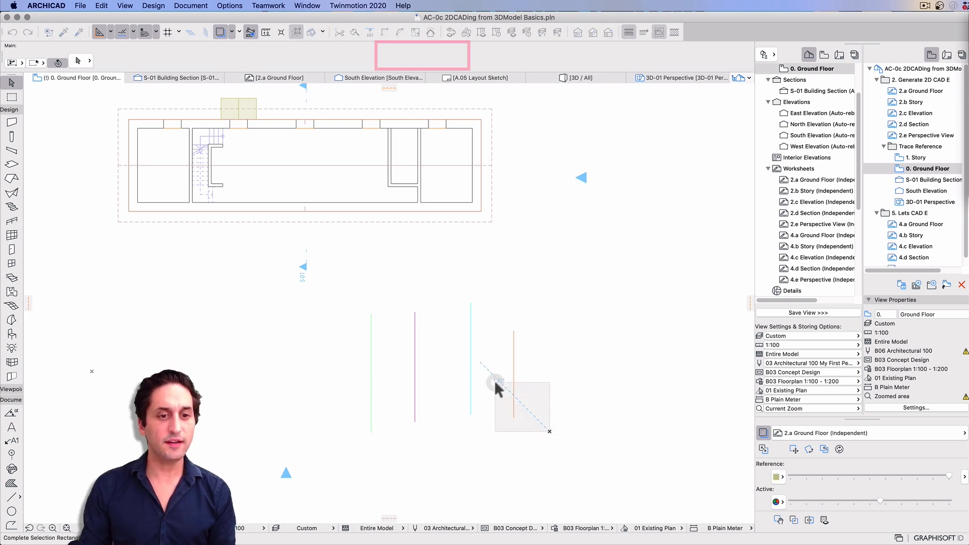
{"action": "left_click", "coordinate": [494, 383]}
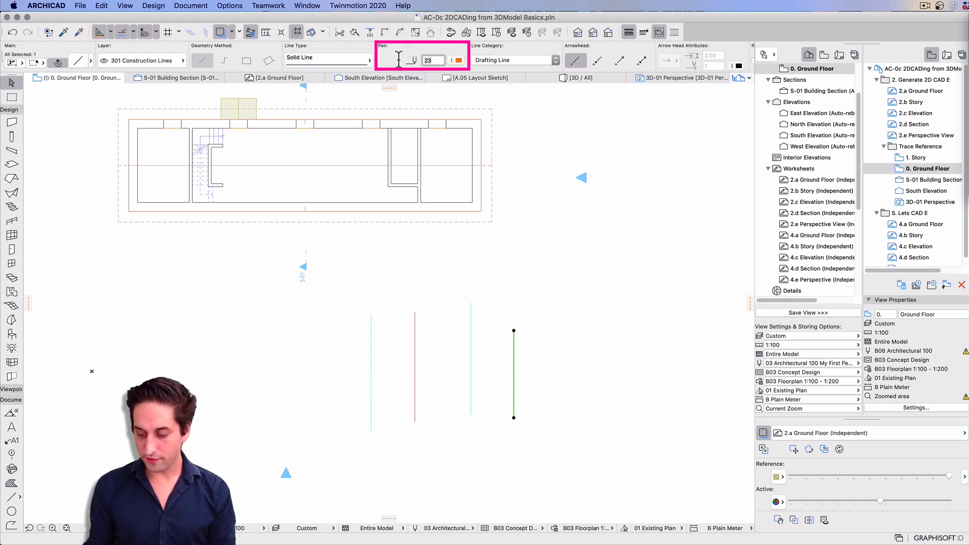
{"action": "type", "text": "2"}
{"action": "key", "text": "Tab"}
{"action": "scroll", "coordinate": [485, 416], "scroll_direction": "up", "scroll_amount": 3}
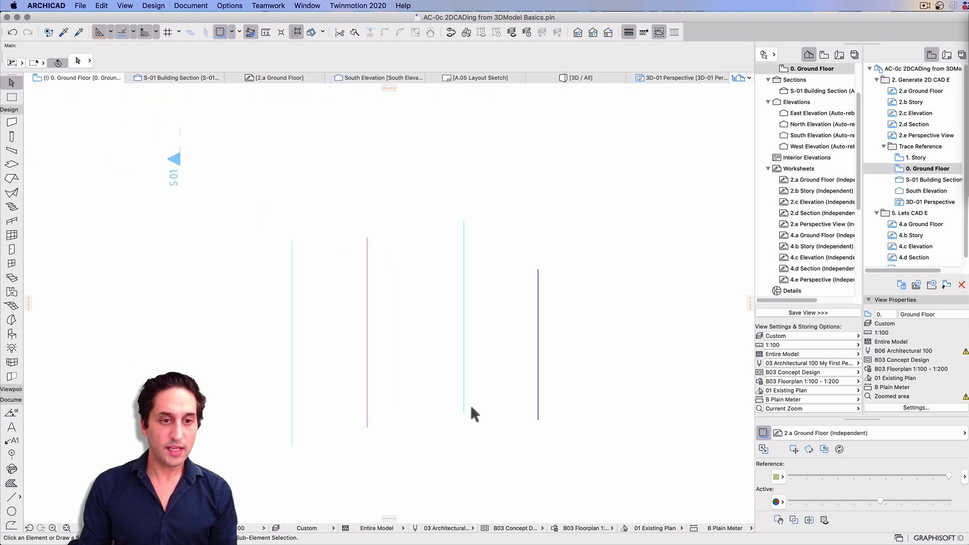
{"action": "scroll", "coordinate": [459, 384], "scroll_direction": "up", "scroll_amount": 3}
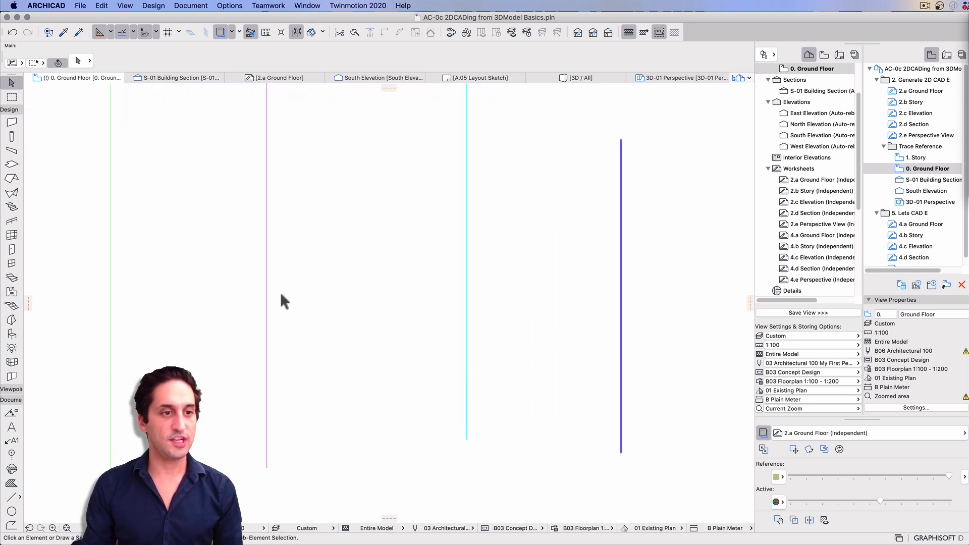
{"action": "scroll", "coordinate": [529, 383], "scroll_direction": "down", "scroll_amount": 3}
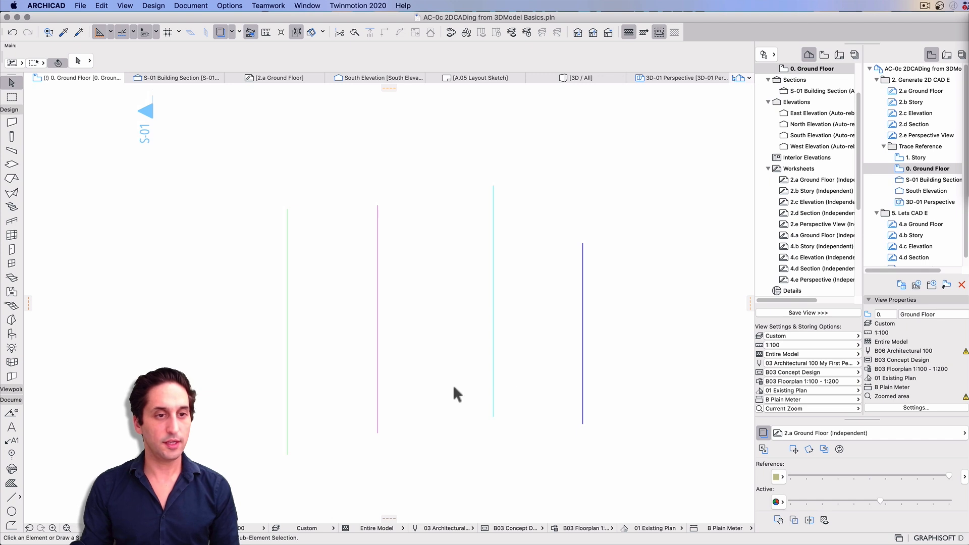
- Clear the selection and turn off the trace reference of the ground floor plan
{"action": "left_click", "coordinate": [534, 384]}
{"action": "key", "text": "Escape"}
{"action": "left_click", "coordinate": [663, 421]}
{"action": "left_click", "coordinate": [252, 295]}
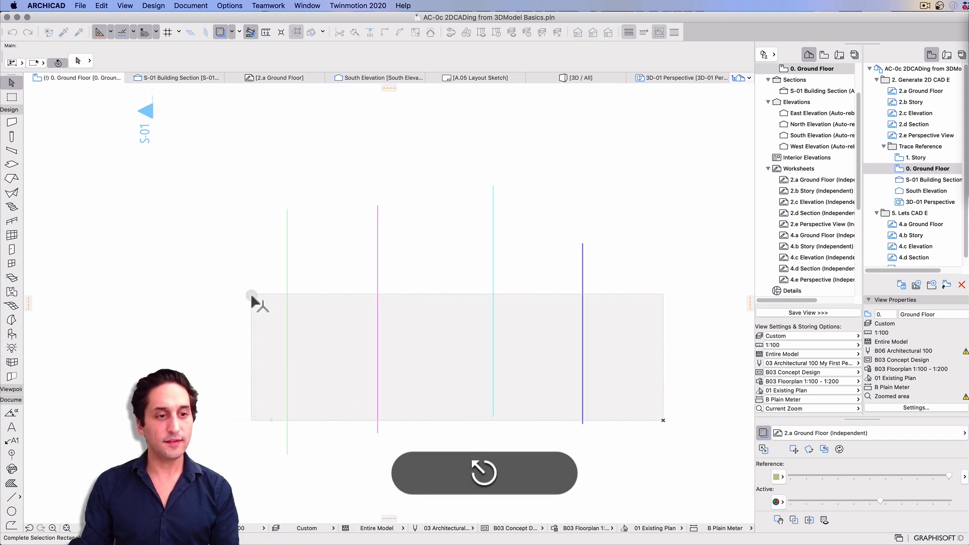
{"action": "left_click", "coordinate": [636, 448]}
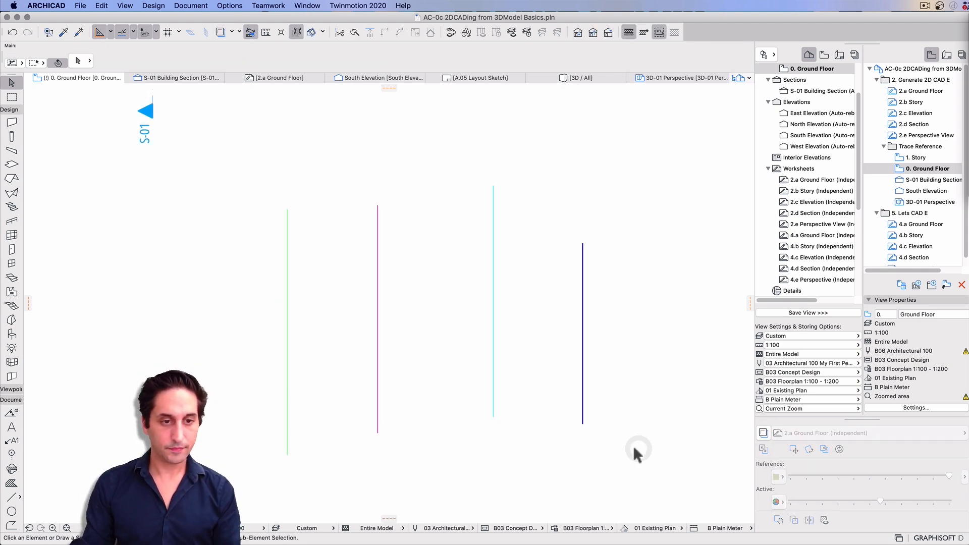
{"action": "left_click", "coordinate": [665, 433]}
{"action": "left_click", "coordinate": [246, 338]}
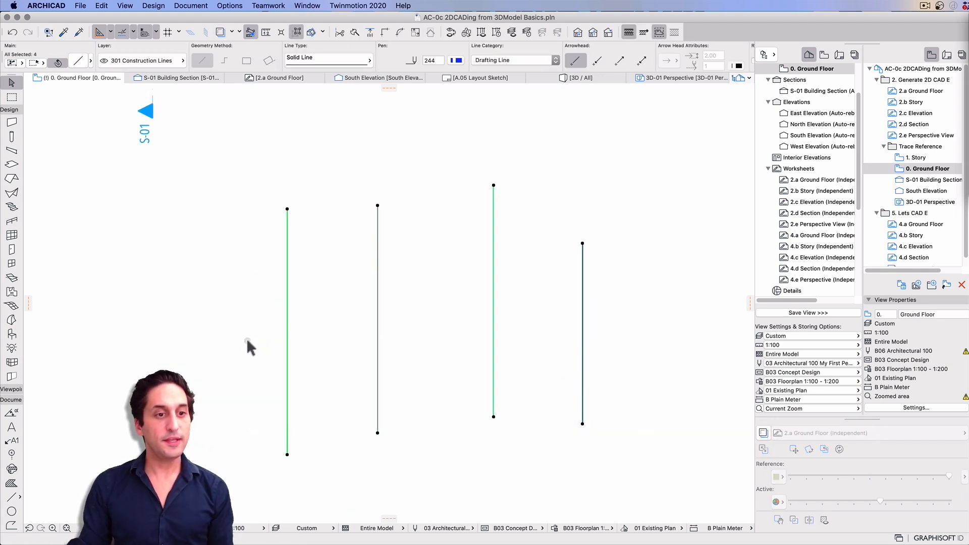
{"action": "left_click", "coordinate": [510, 333]}
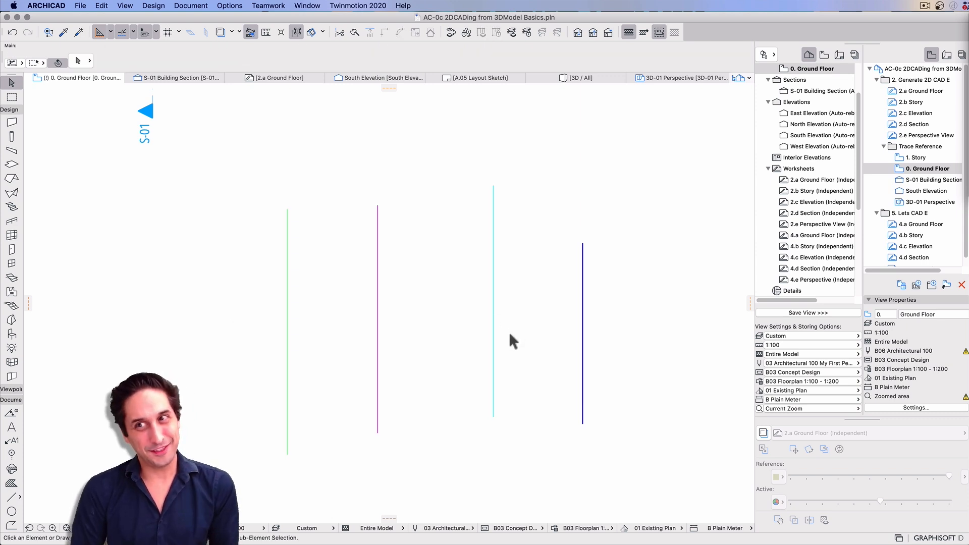
{"action": "left_click", "coordinate": [510, 335]}
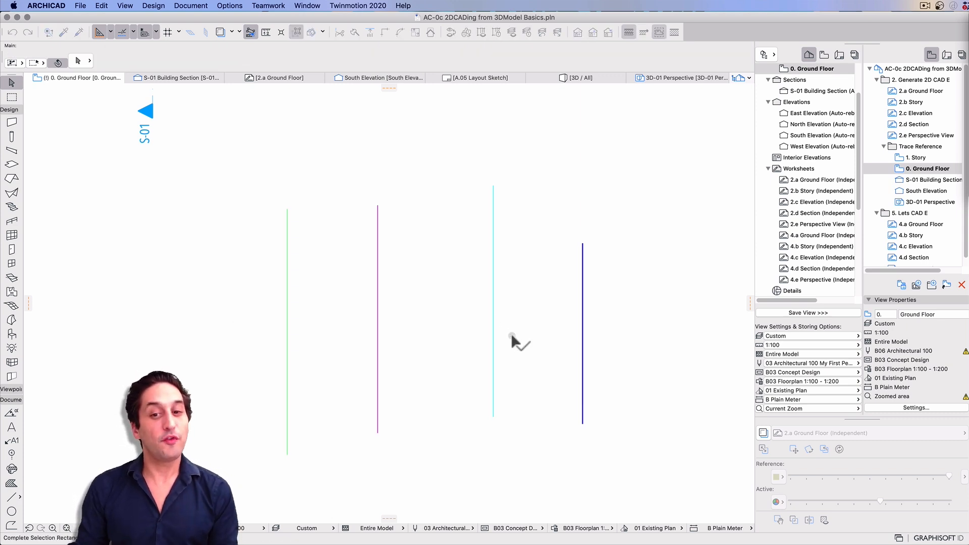
{"action": "key", "text": "Escape"}
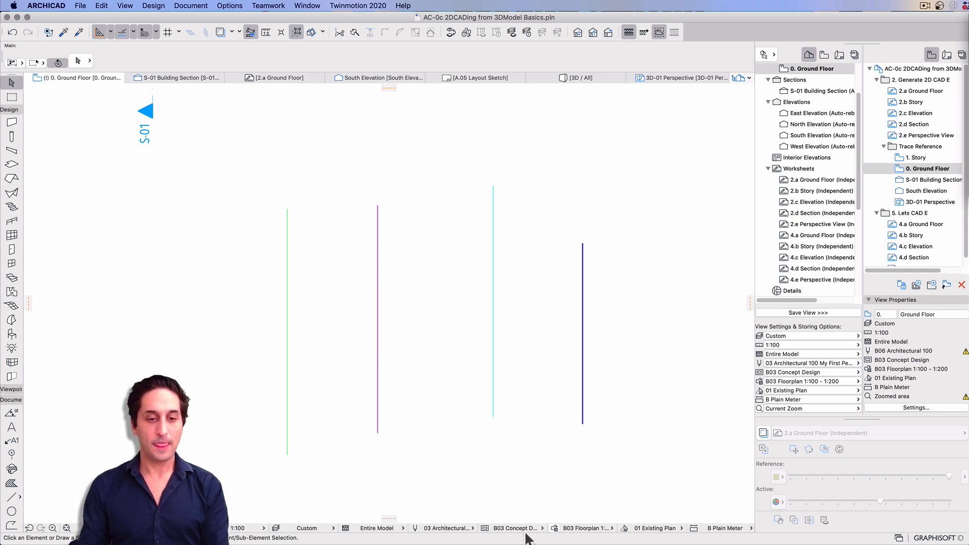
- Recolor pens 241 to 244 of the pen set 03 Architectural 100 My First Penset COLOR to black
{"action": "left_click", "coordinate": [415, 528]}
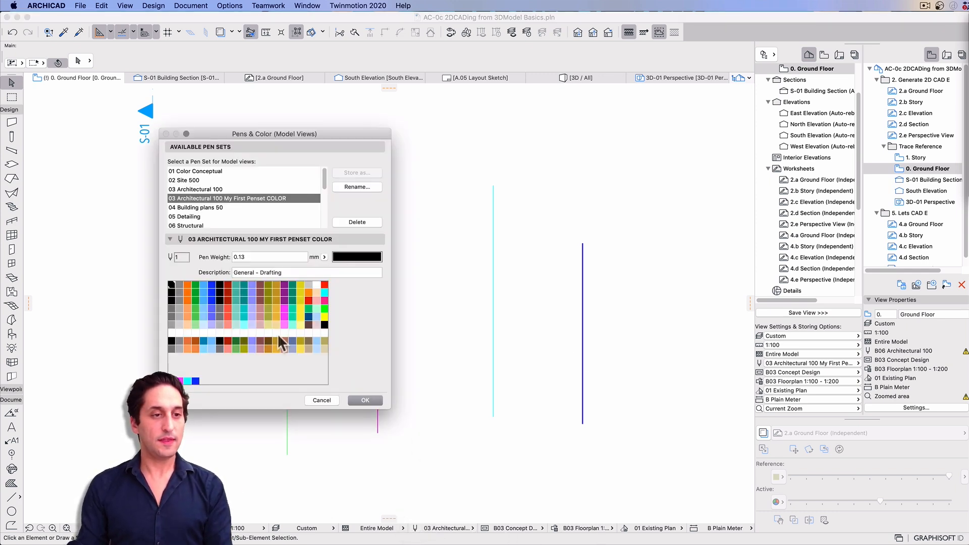
{"action": "left_click", "coordinate": [172, 382]}
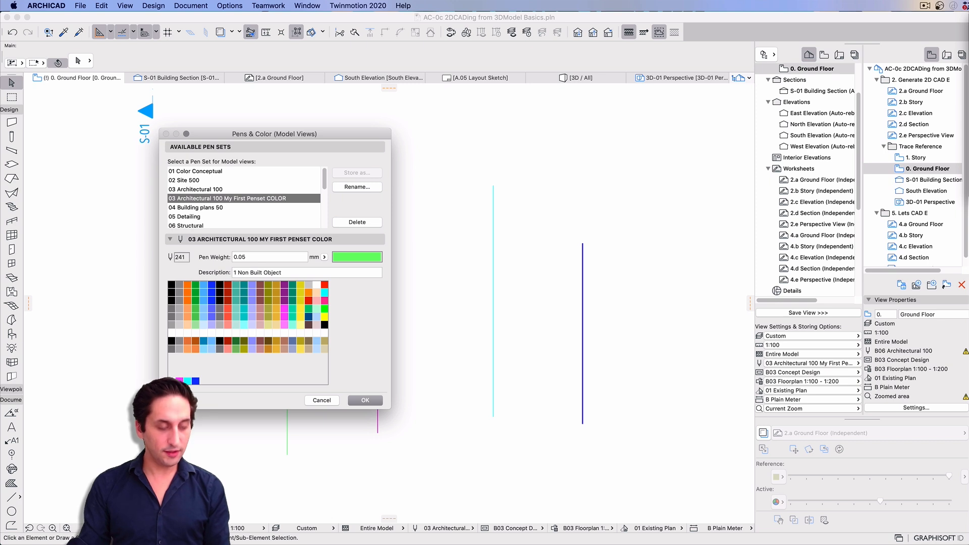
{"action": "key", "text": "shift"}
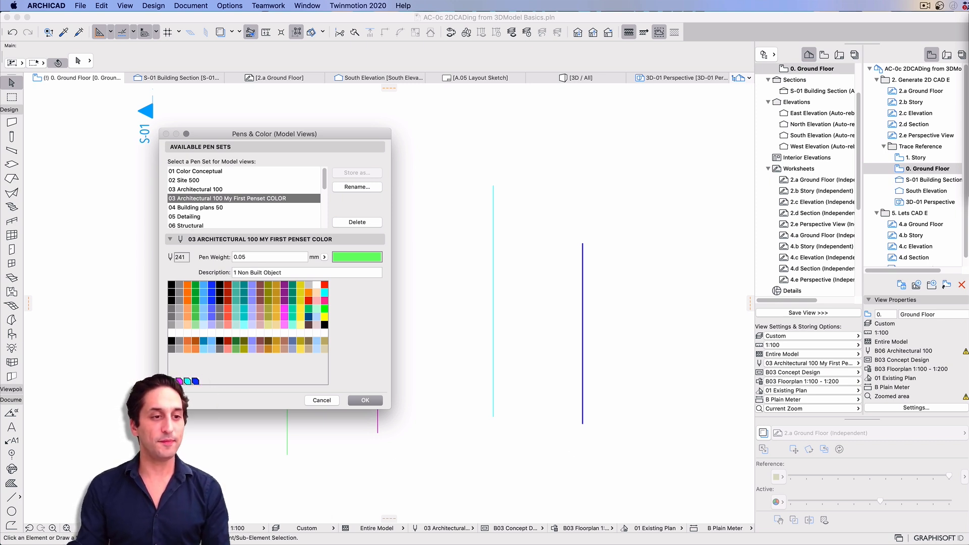
{"action": "left_click", "coordinate": [358, 257]}
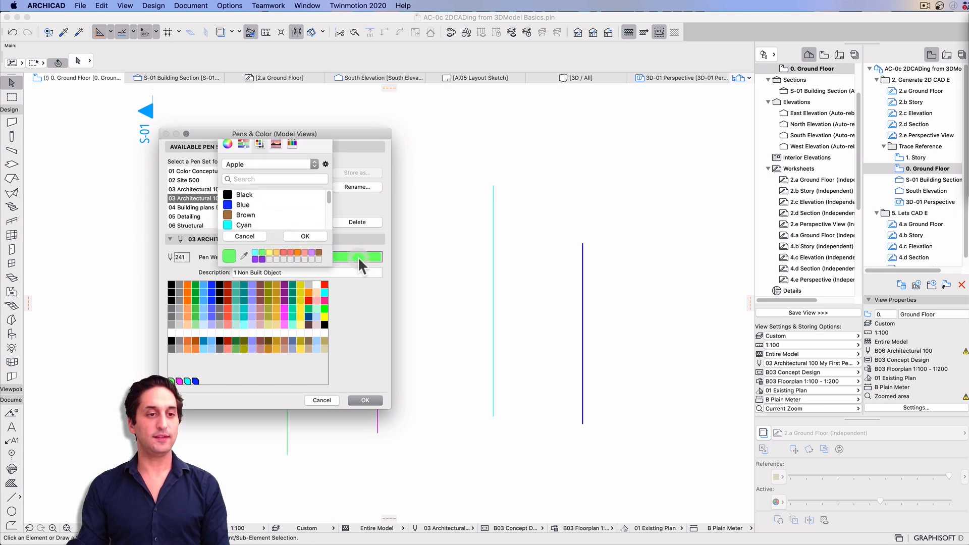
{"action": "left_click", "coordinate": [276, 196]}
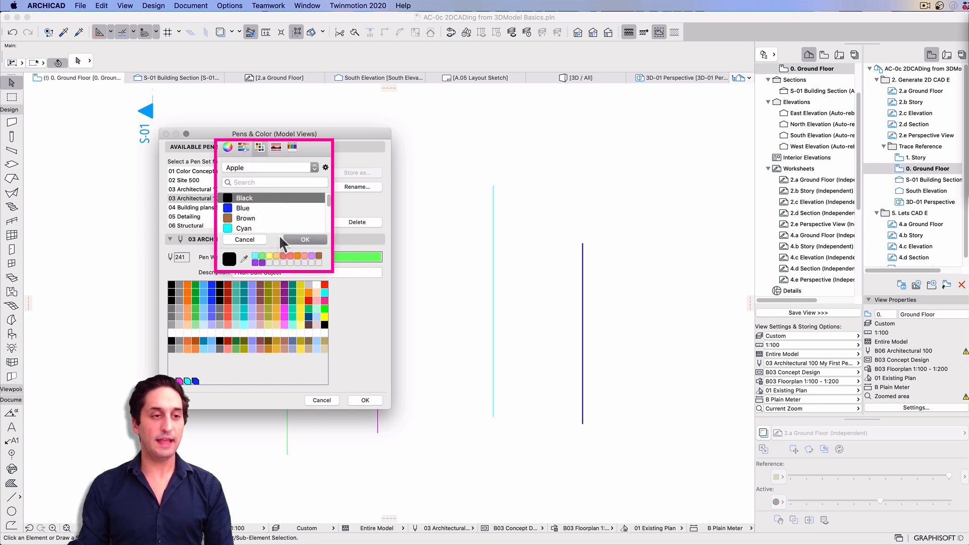
{"action": "left_click", "coordinate": [318, 240]}
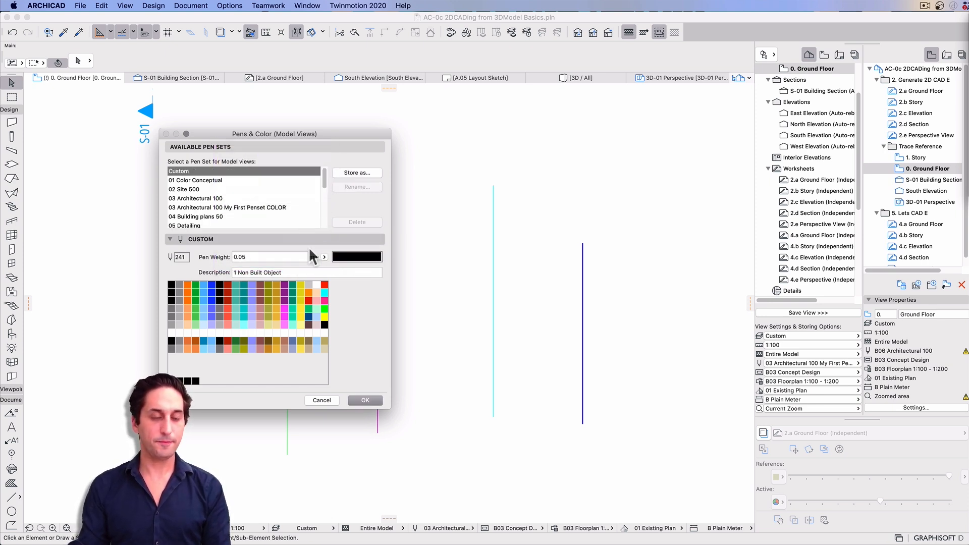
- Store the modified pens as a new pen set named 03 Architectural 100 My First Penset PRINT and apply it to the plan
{"action": "left_click", "coordinate": [356, 172]}
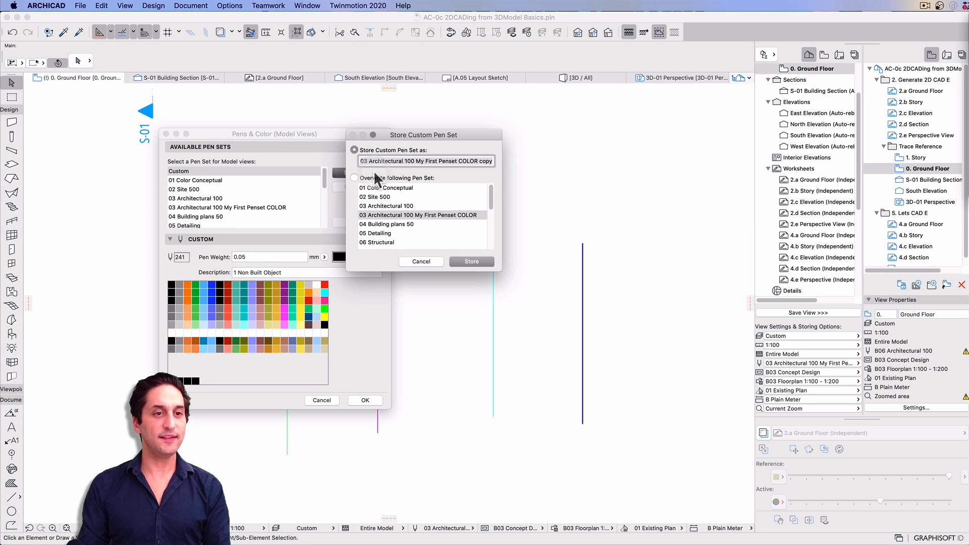
{"action": "double_click", "coordinate": [474, 160]}
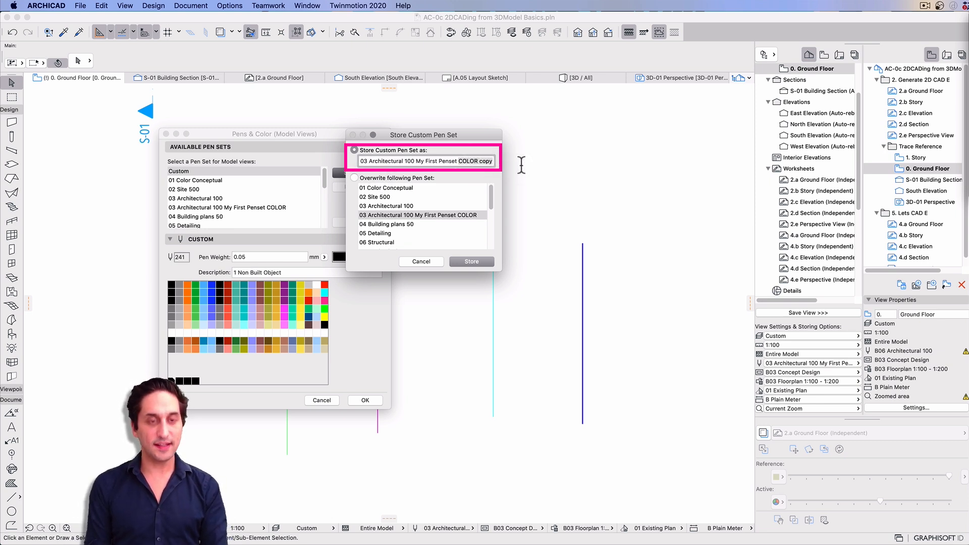
{"action": "type", "text": "PRINT"}
{"action": "left_click", "coordinate": [481, 260]}
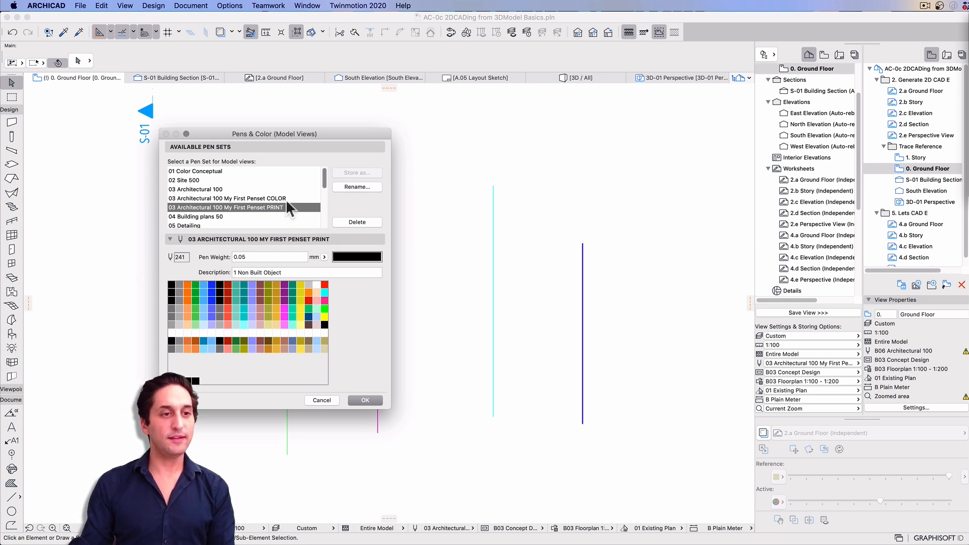
{"action": "left_click", "coordinate": [368, 399]}
- Turn off the true line weight display and switch the plan's pen set to 03 Architectural 100 My First Penset COLOR
{"action": "scroll", "coordinate": [455, 376], "scroll_direction": "up", "scroll_amount": 3}
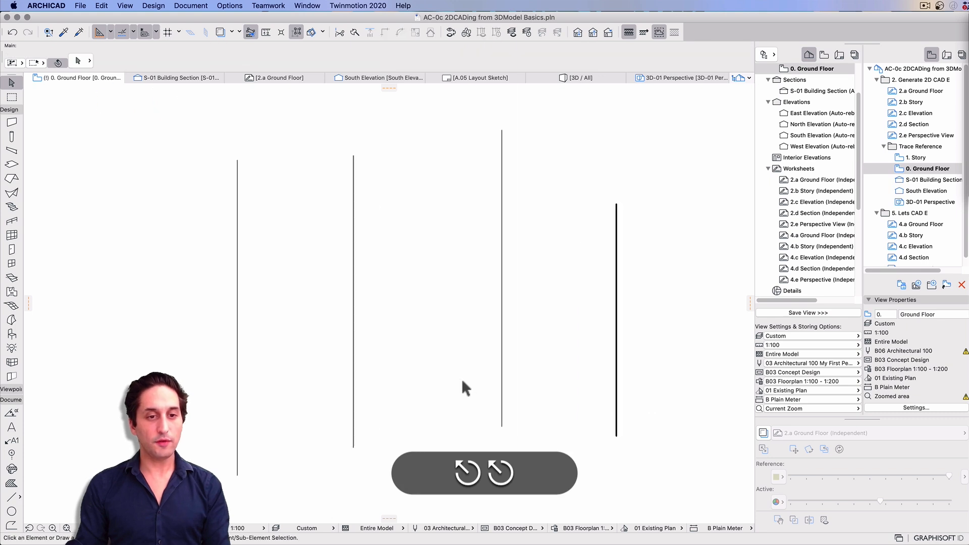
{"action": "scroll", "coordinate": [449, 355], "scroll_direction": "up", "scroll_amount": 3}
{"action": "scroll", "coordinate": [438, 349], "scroll_direction": "down", "scroll_amount": 3}
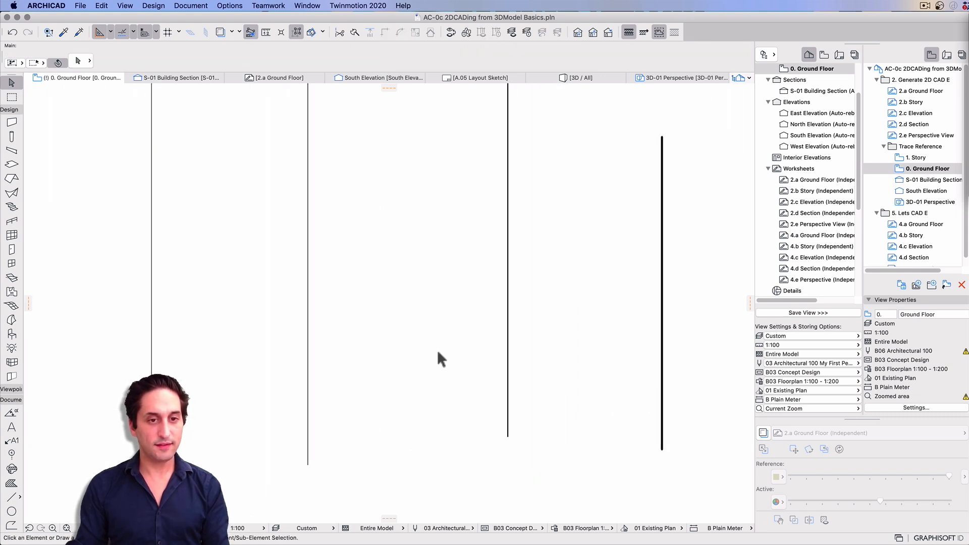
{"action": "scroll", "coordinate": [437, 349], "scroll_direction": "up", "scroll_amount": 1}
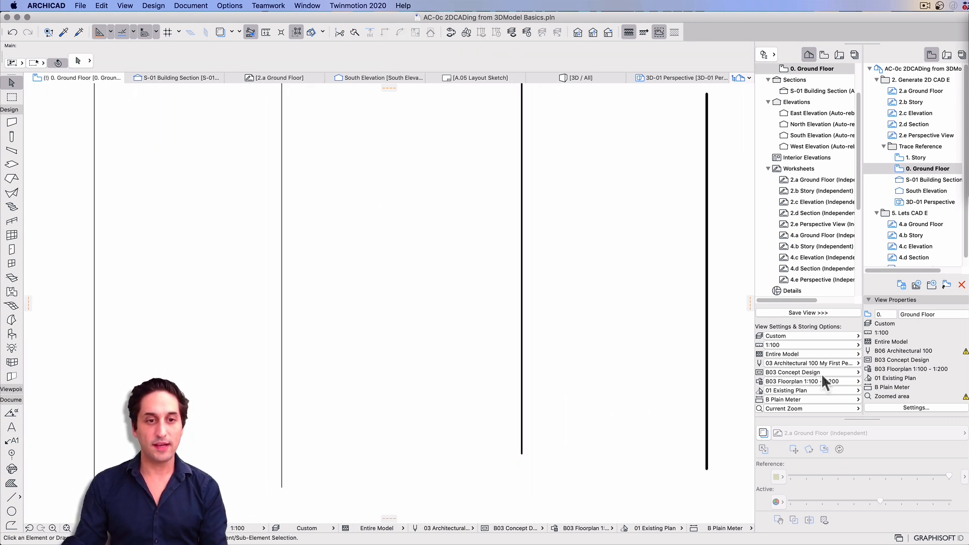
{"action": "left_click", "coordinate": [629, 31]}
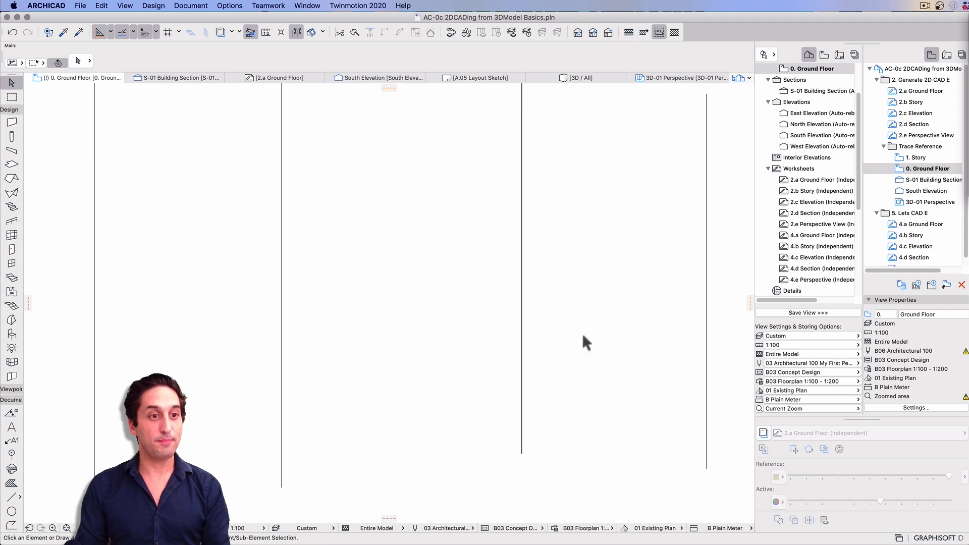
{"action": "left_click", "coordinate": [808, 363]}
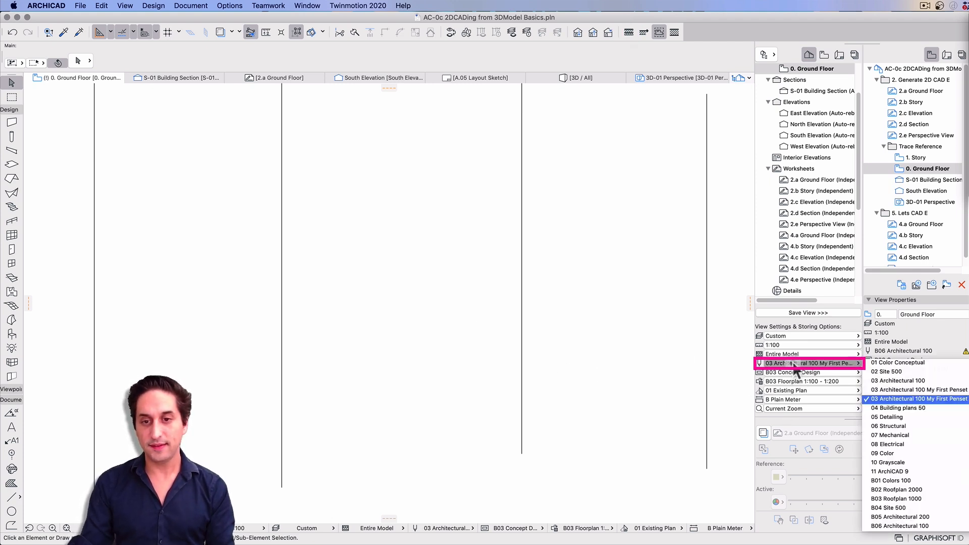
{"action": "left_click", "coordinate": [913, 389]}
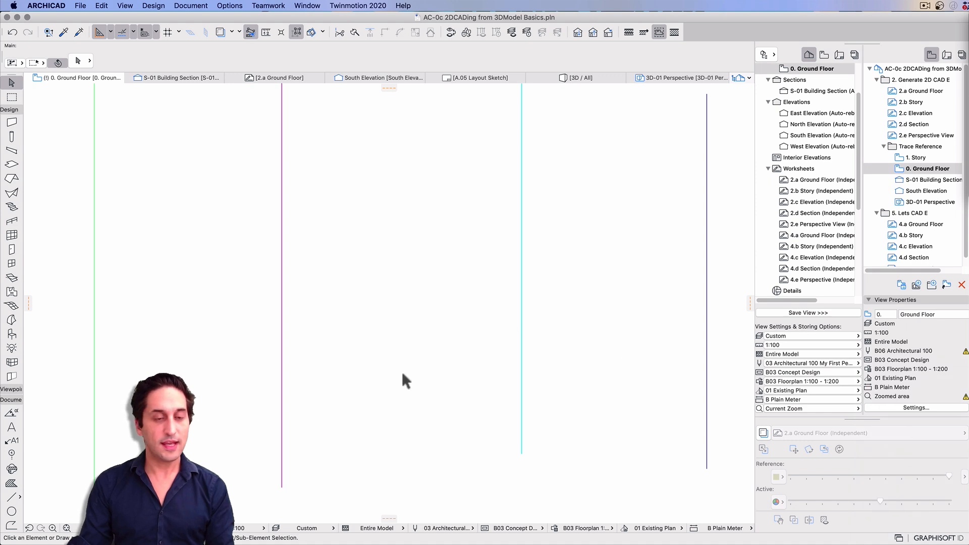
- Turn on the trace reference of the 2.a Ground Floor worksheet over the ground floor plan
{"action": "scroll", "coordinate": [362, 347], "scroll_direction": "down", "scroll_amount": 3}
{"action": "scroll", "coordinate": [458, 319], "scroll_direction": "down", "scroll_amount": 3}
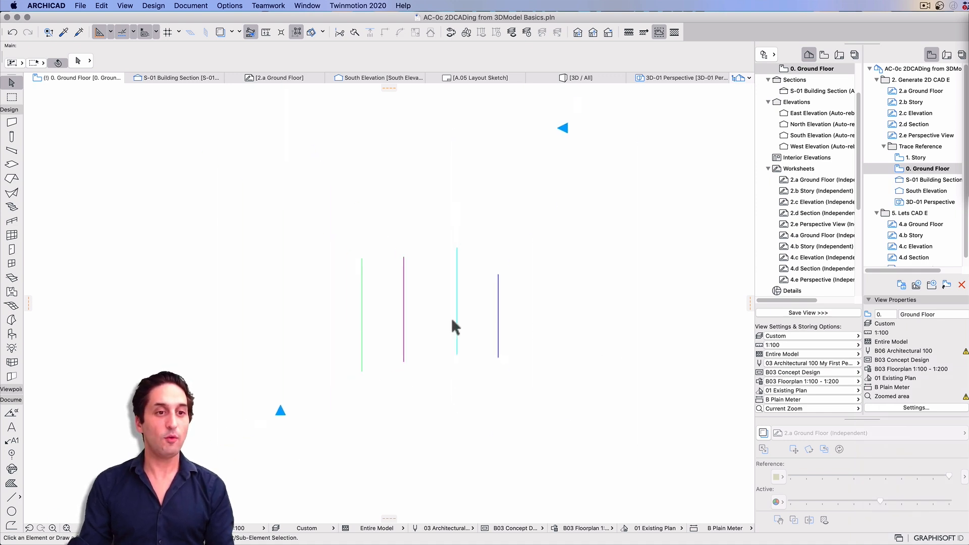
{"action": "scroll", "coordinate": [358, 253], "scroll_direction": "up", "scroll_amount": 2}
{"action": "middle_click_drag", "start_coordinate": [404, 209], "coordinate": [480, 305]}
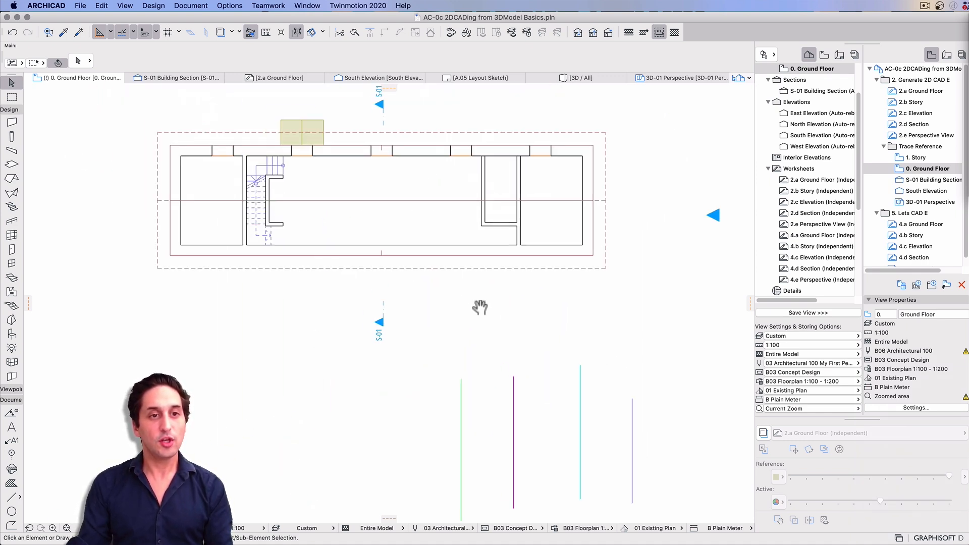
{"action": "left_click", "coordinate": [762, 433]}
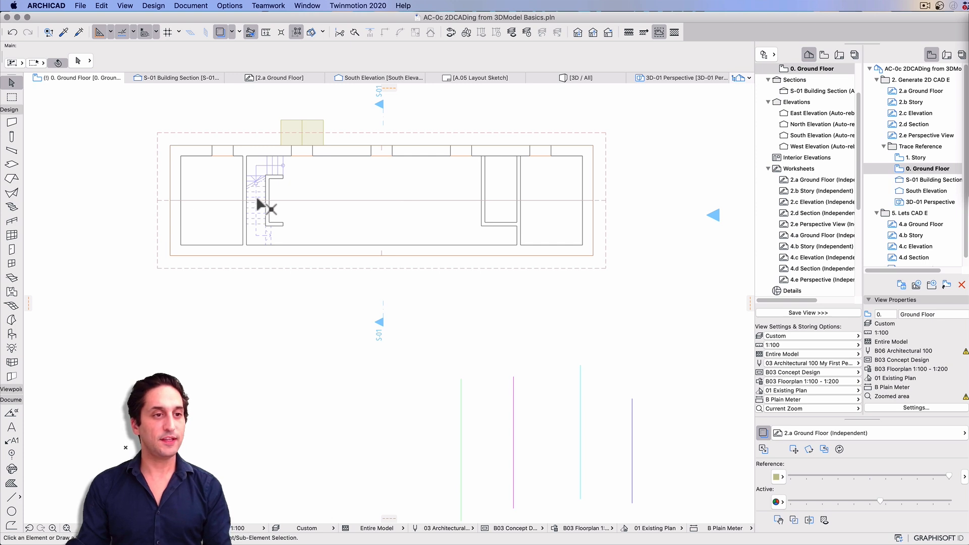